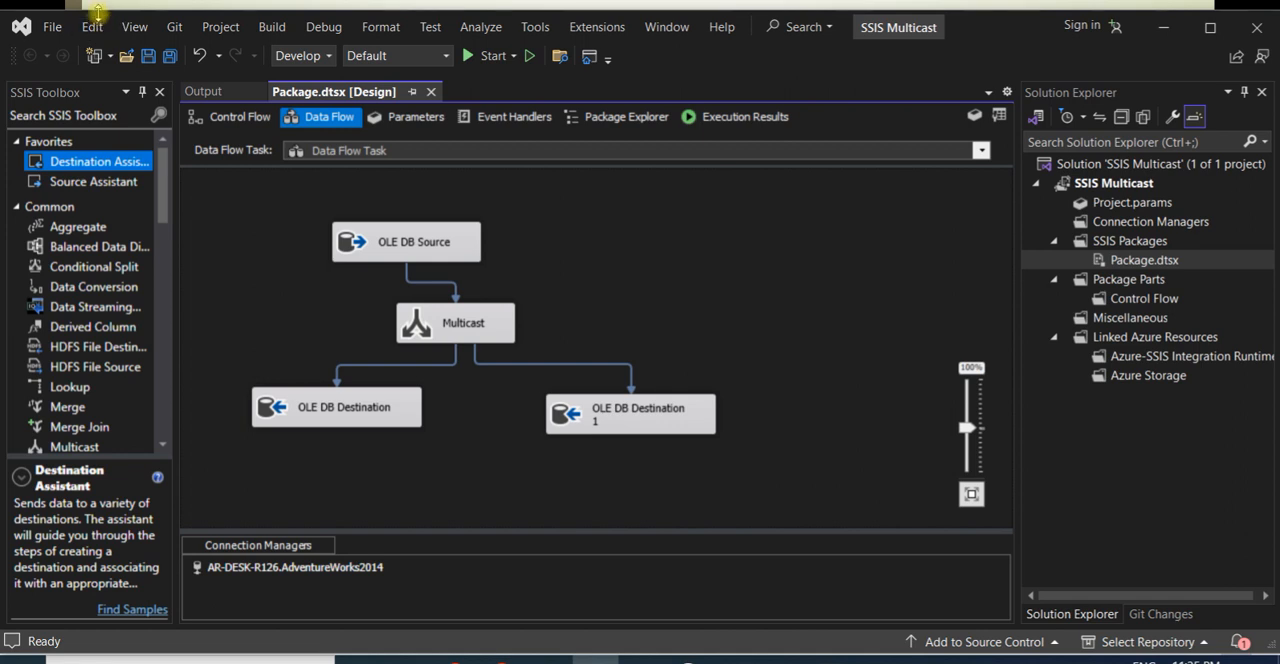
- Start a new project using the Integration Services Project template
drag(98, 14, 97, 1)
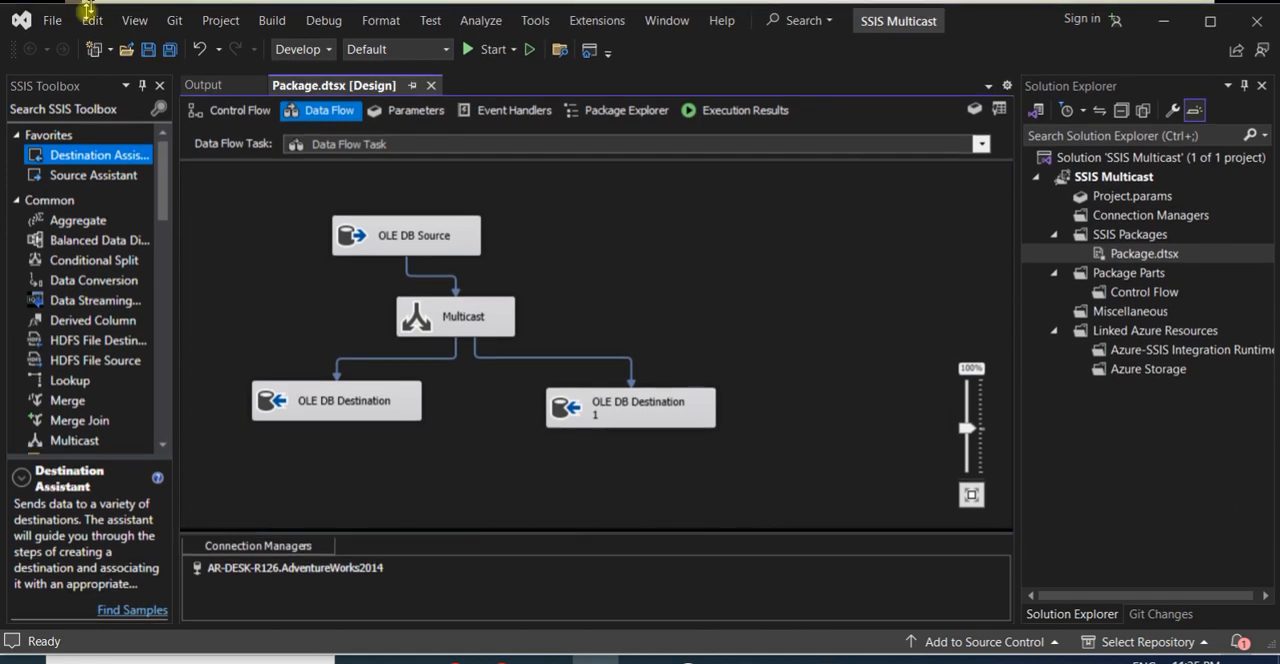
click(51, 15)
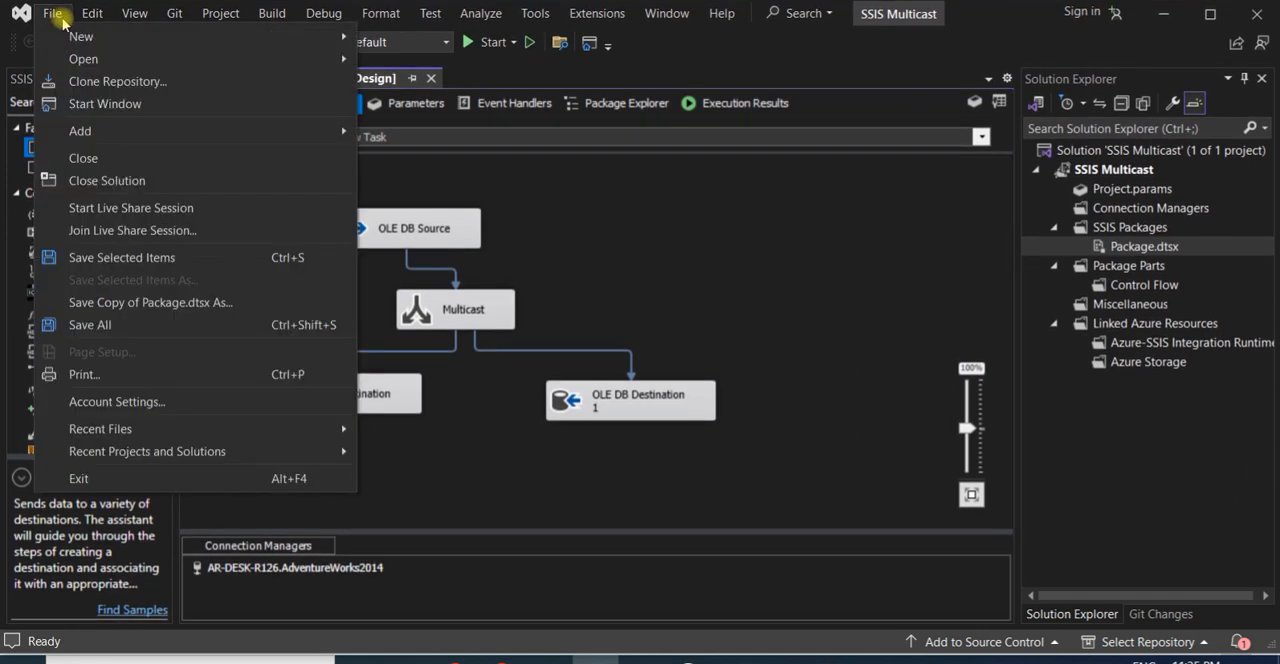
mouse_move(126, 37)
click(378, 38)
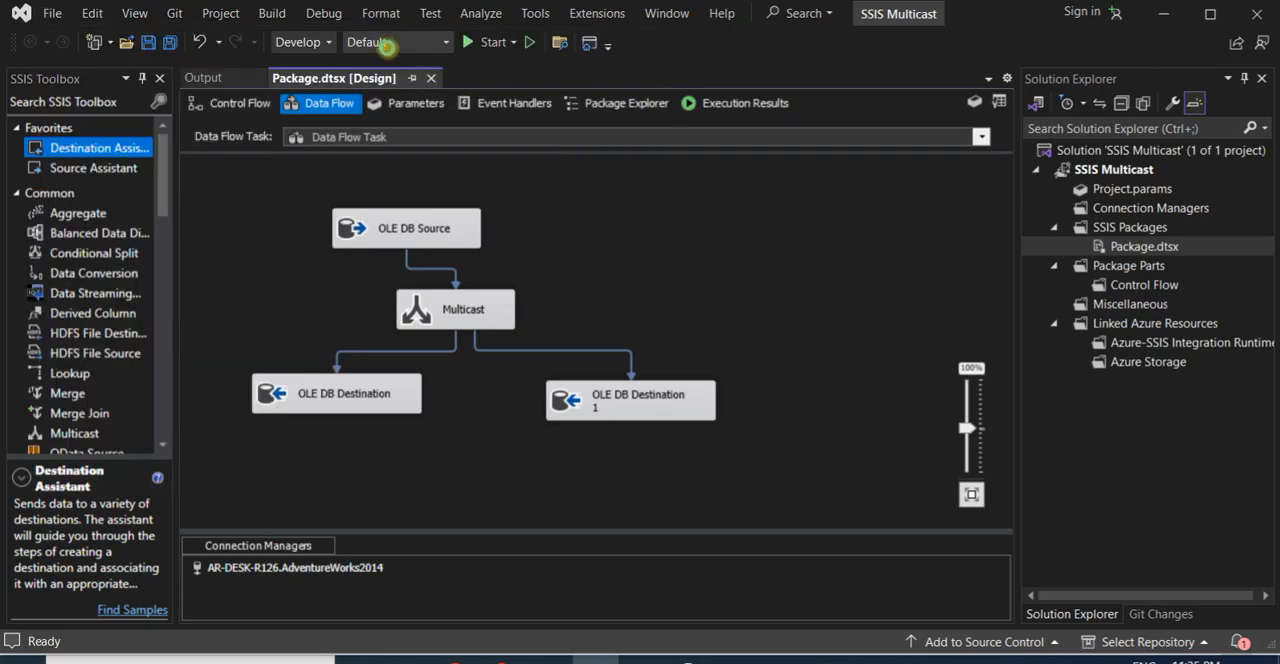
click(171, 140)
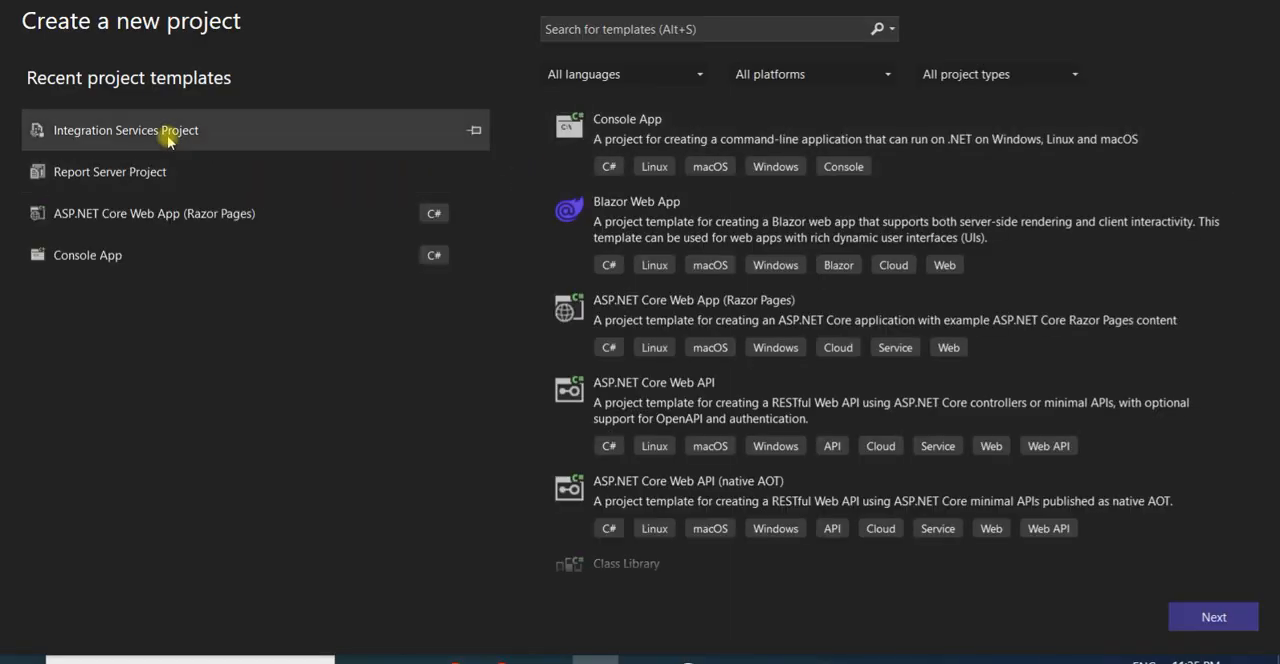
click(1203, 610)
- Name the project SSISMulticastProject, create it without saving the previously open solution, and close the Getting Started window
text(S)
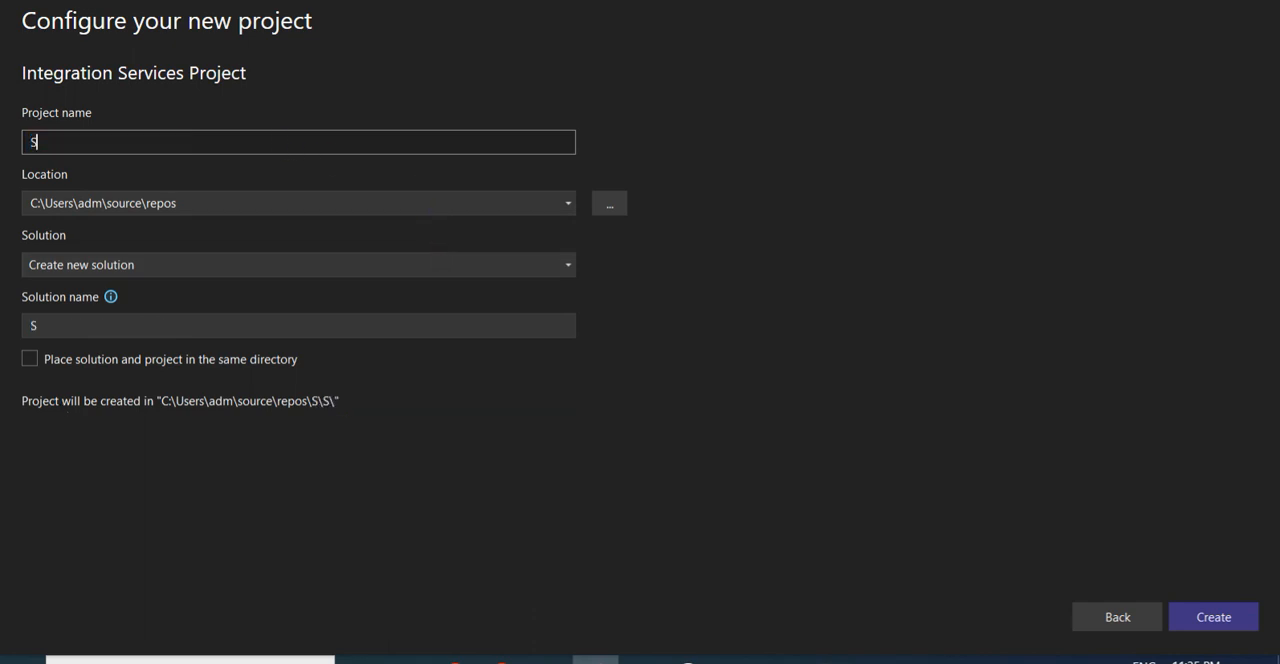
text(SISMulticast)
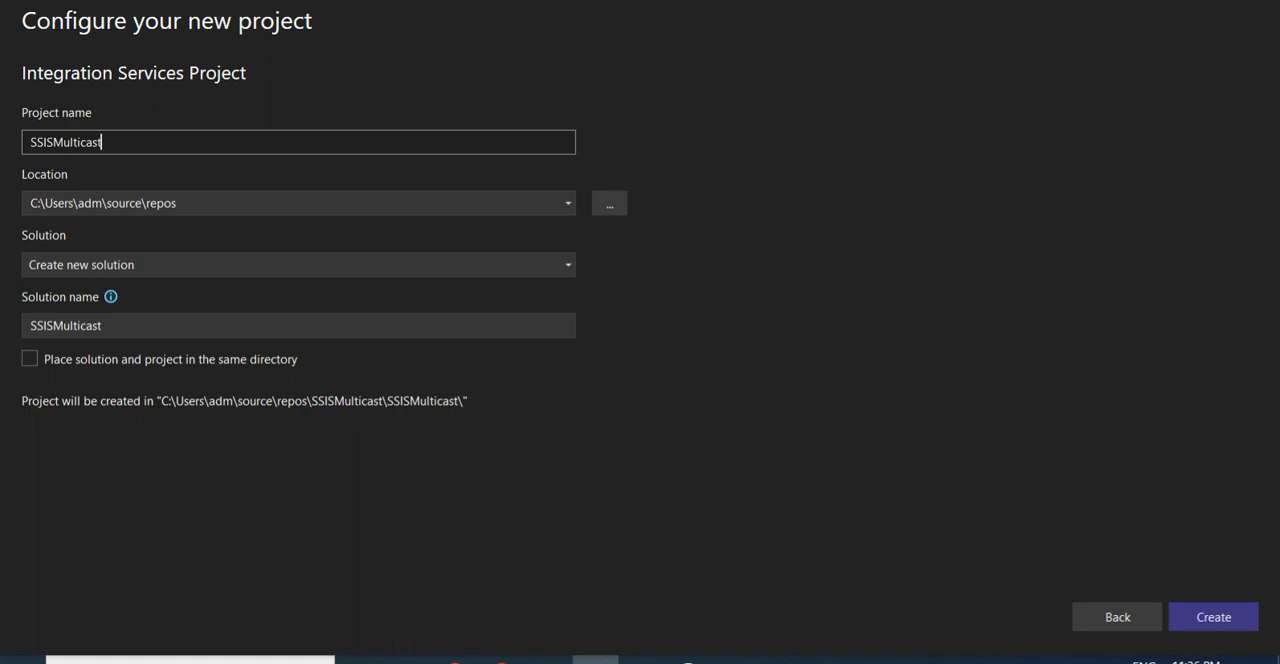
text(Project)
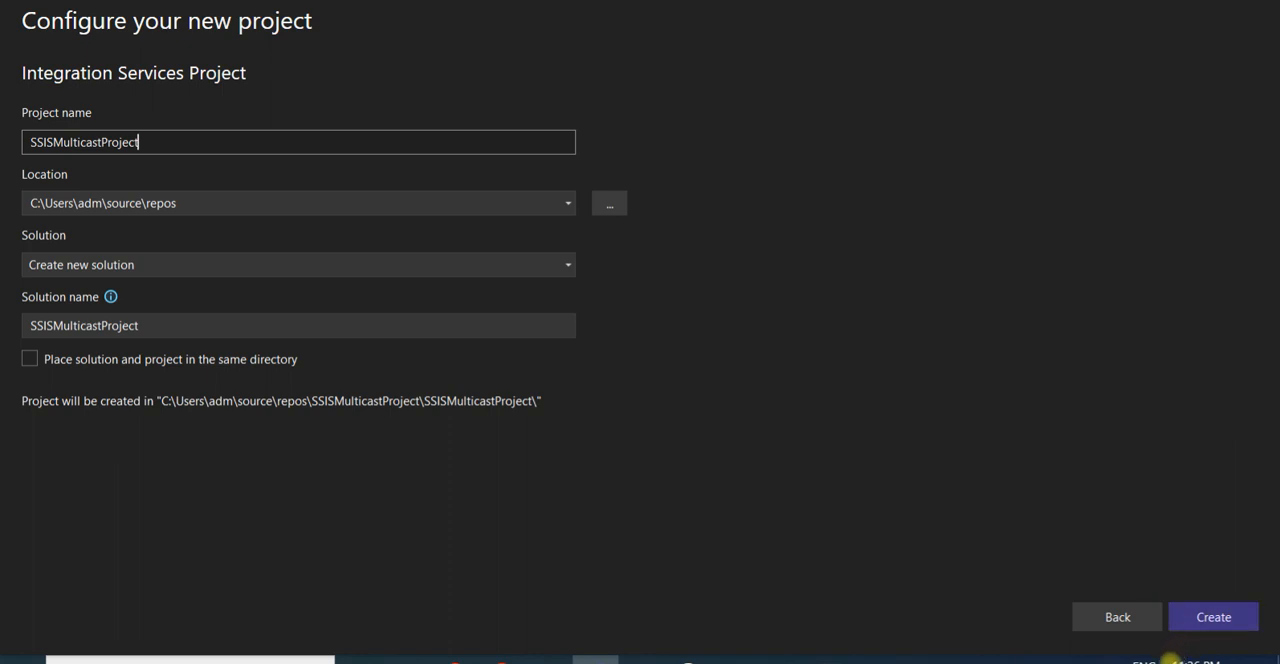
click(1208, 618)
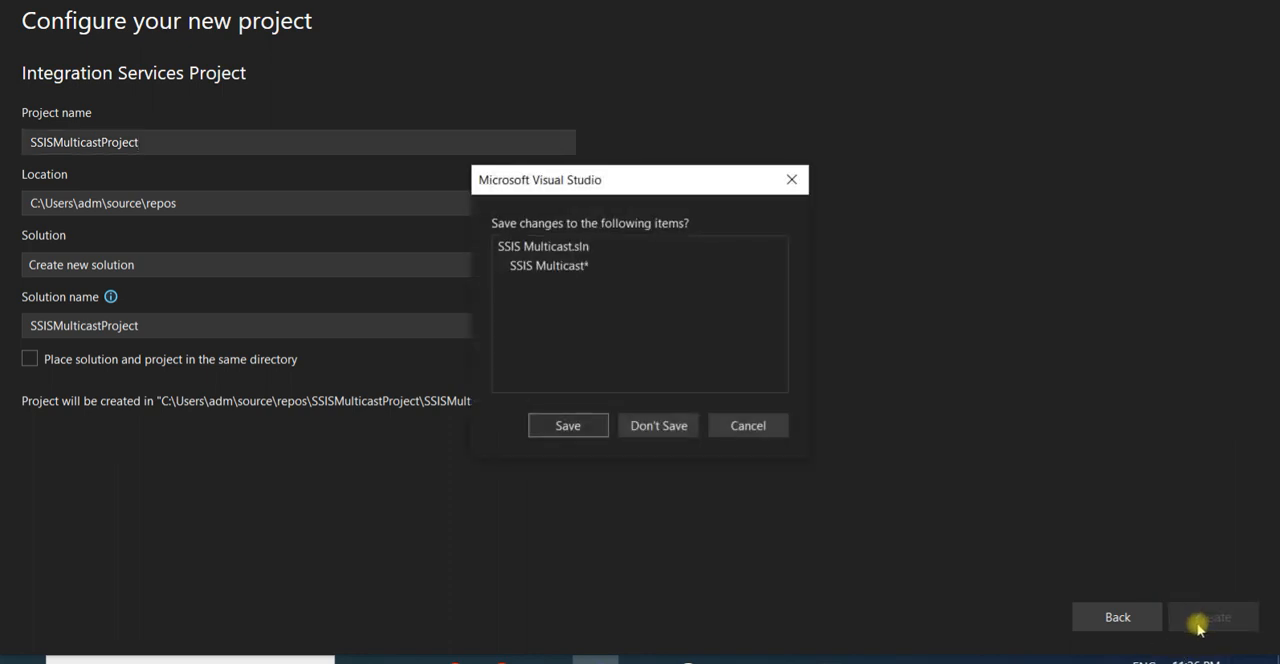
click(675, 428)
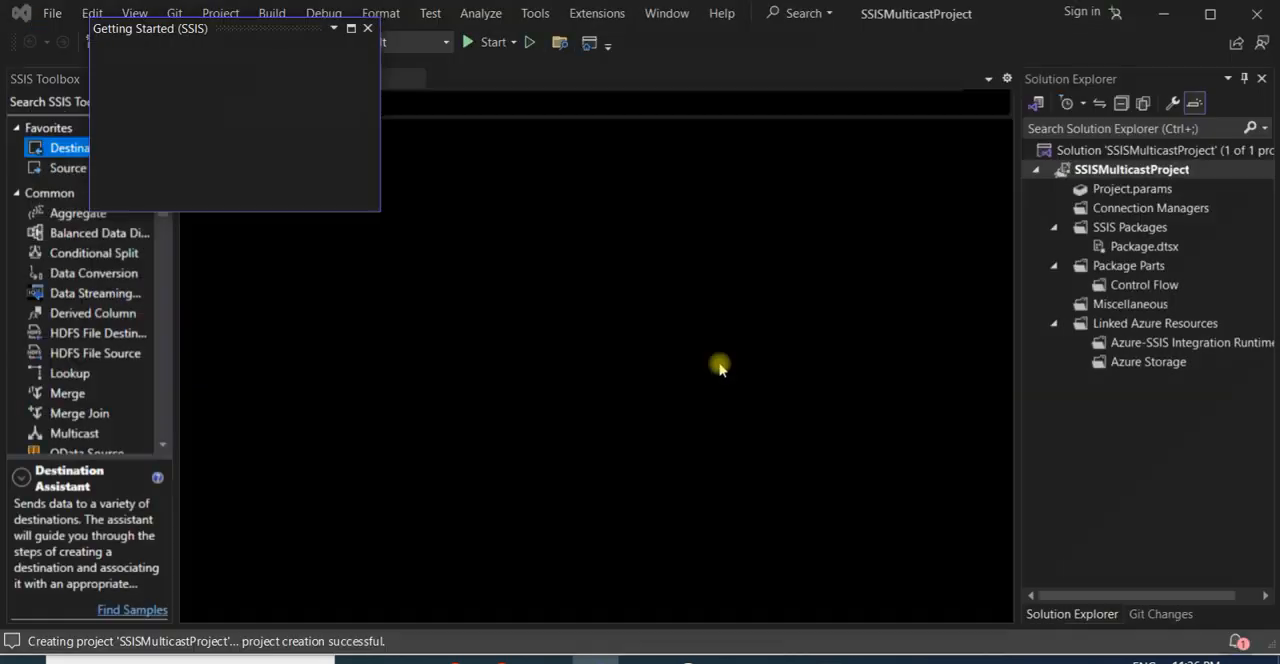
click(367, 28)
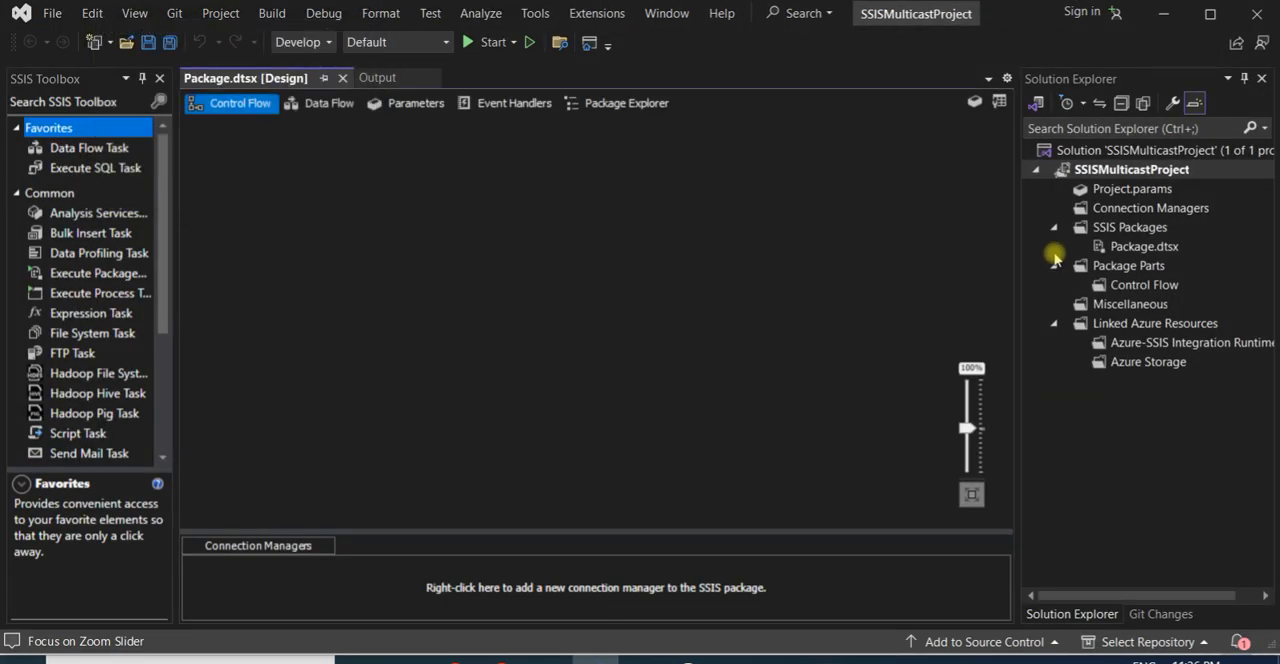
- Rename the SSIS package Package.dtsx as Multicast.dtsx
click(1119, 249)
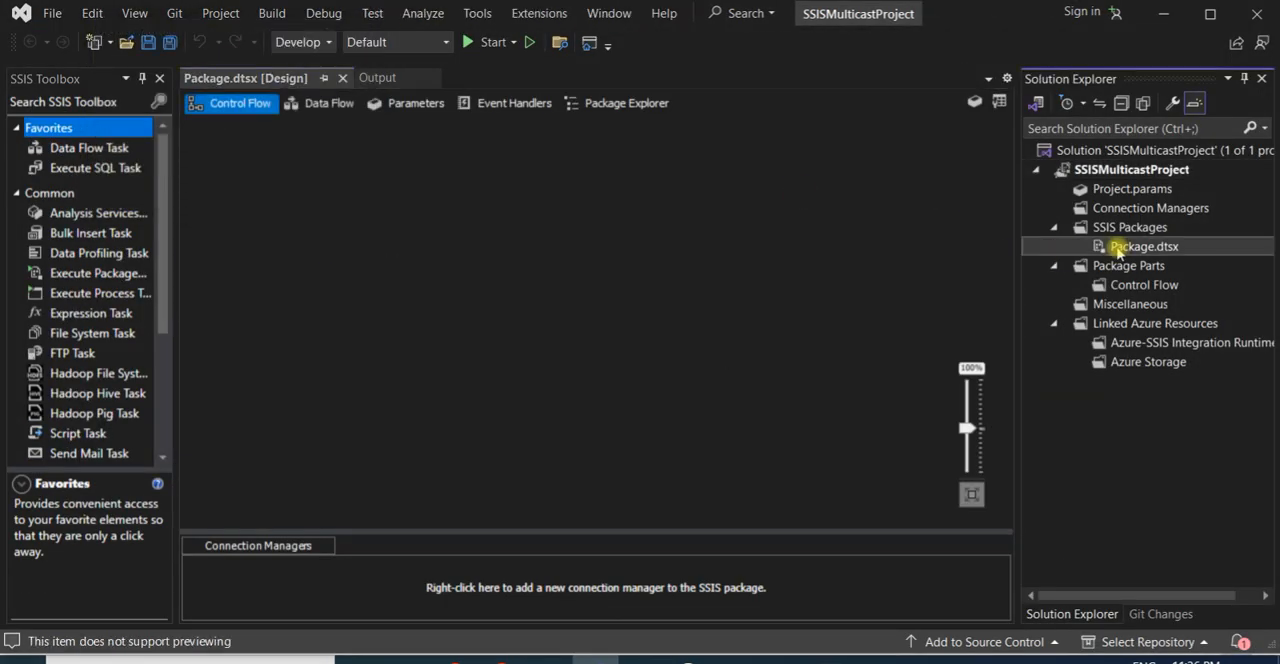
click(1118, 251)
text(Multicast)
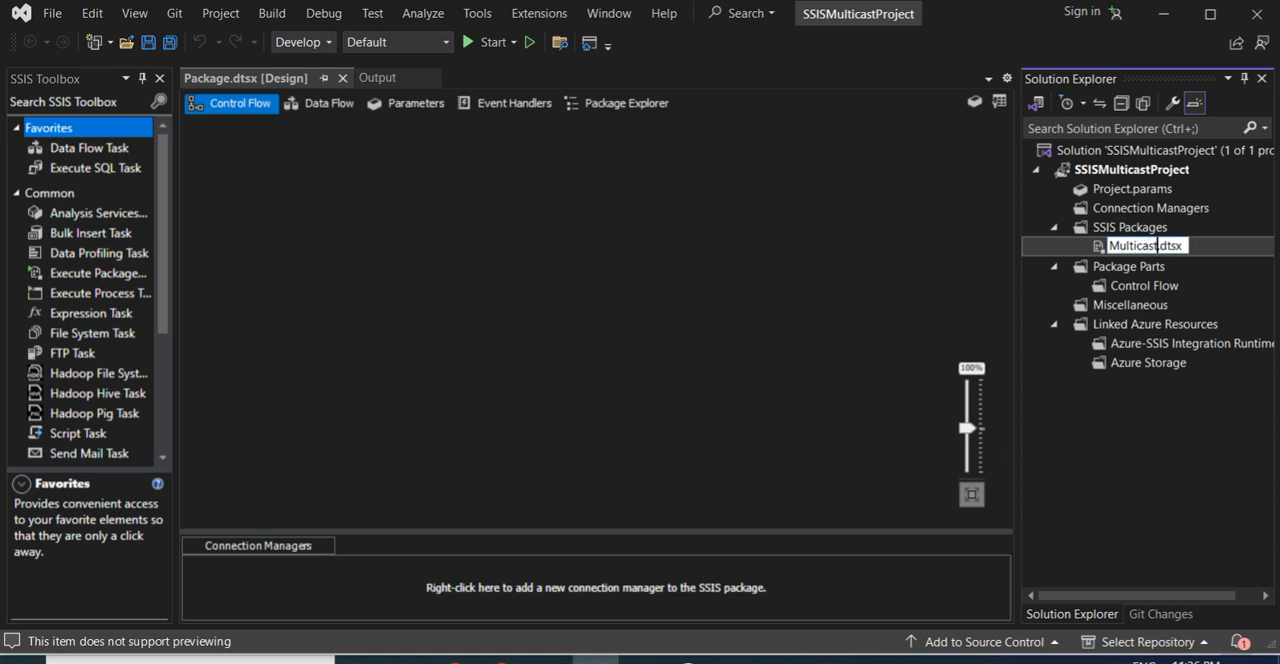
key(Return)
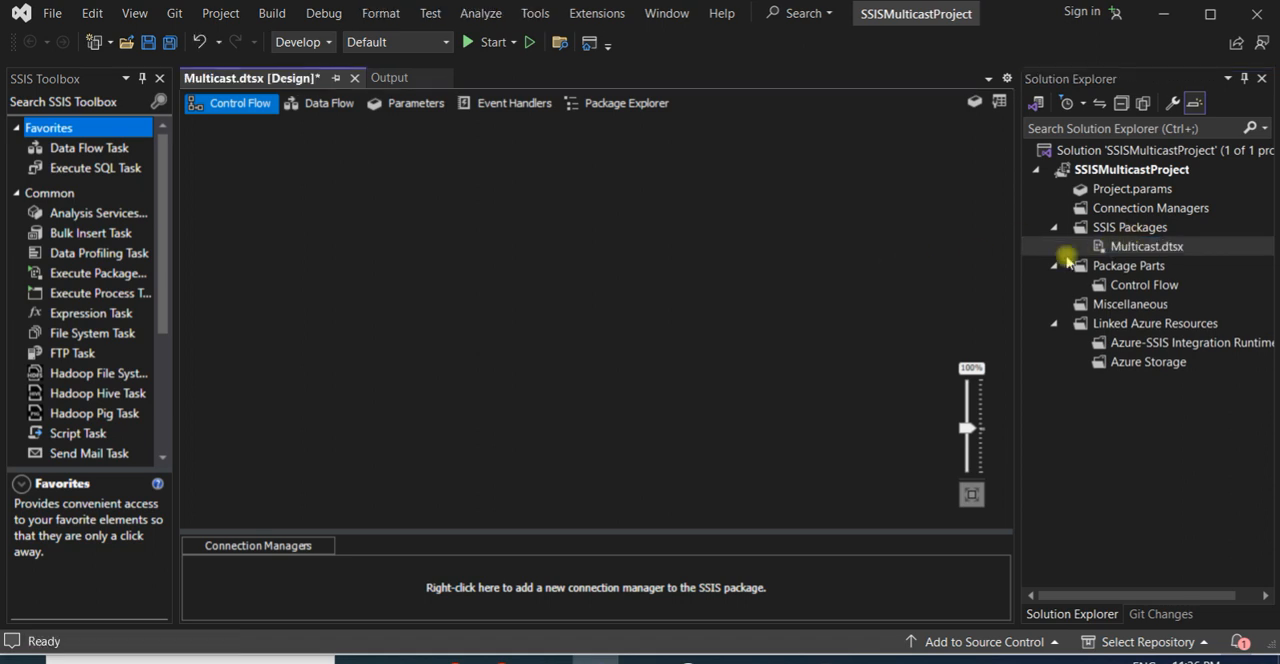
- Add a Data Flow Task to the control flow of Multicast.dtsx and open it for editing
click(1085, 247)
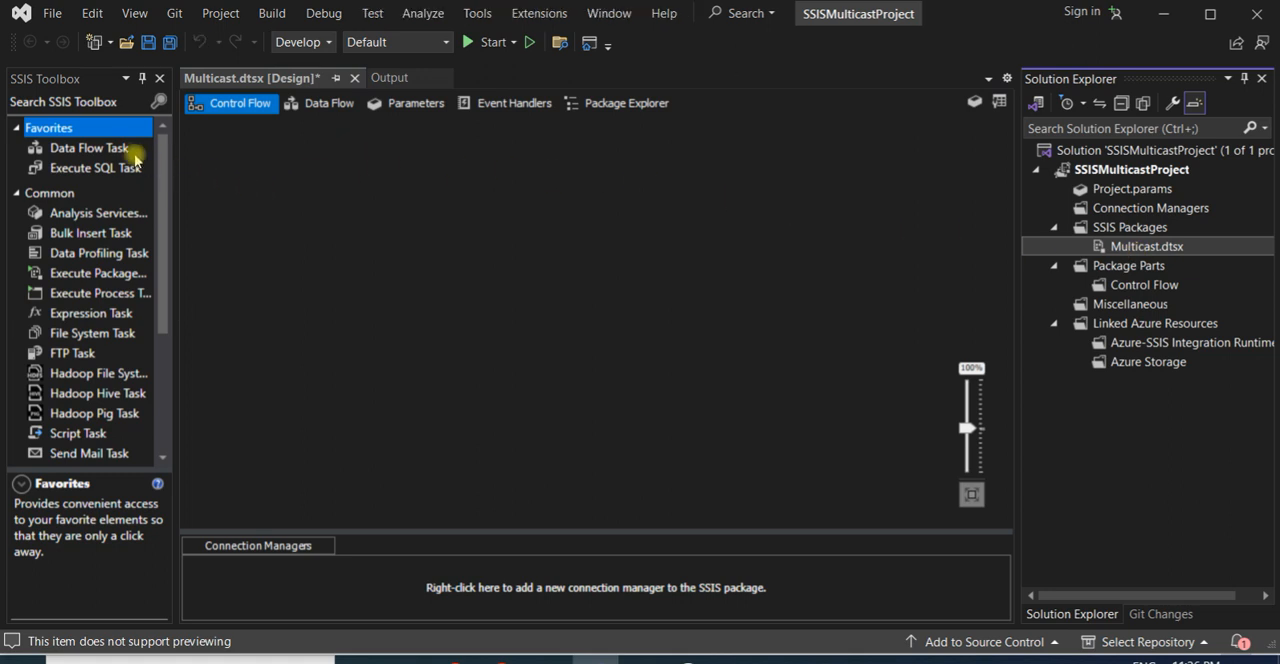
drag(92, 148, 382, 214)
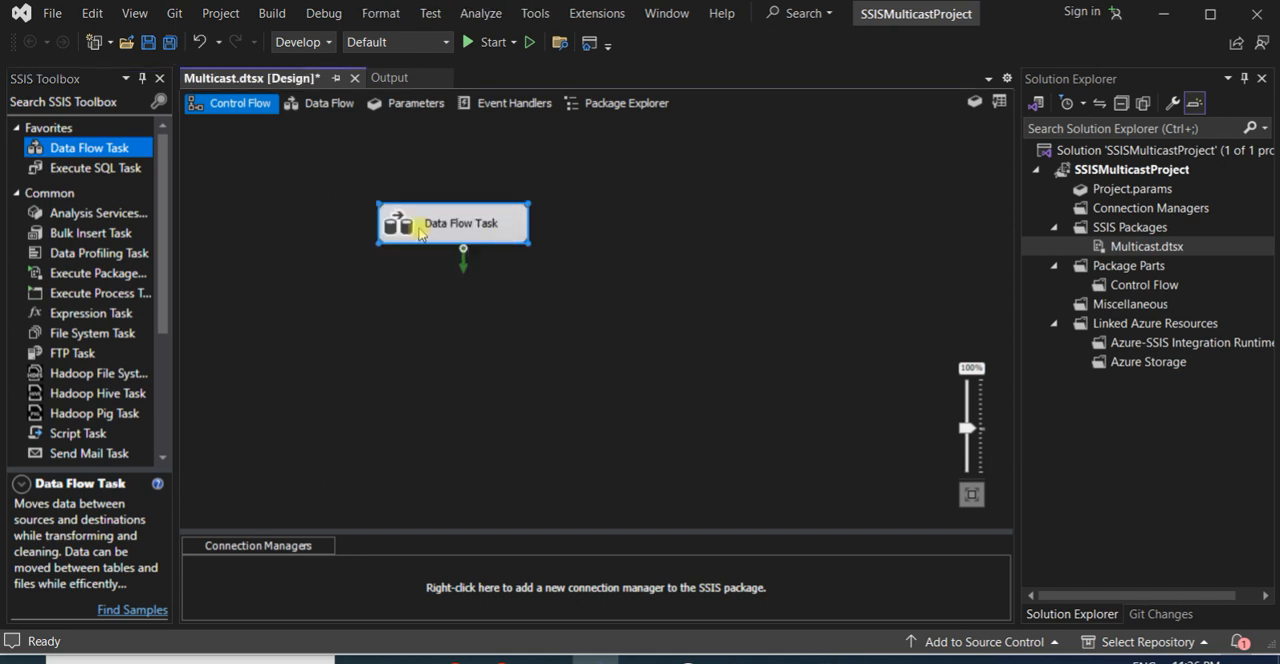
double_click(422, 222)
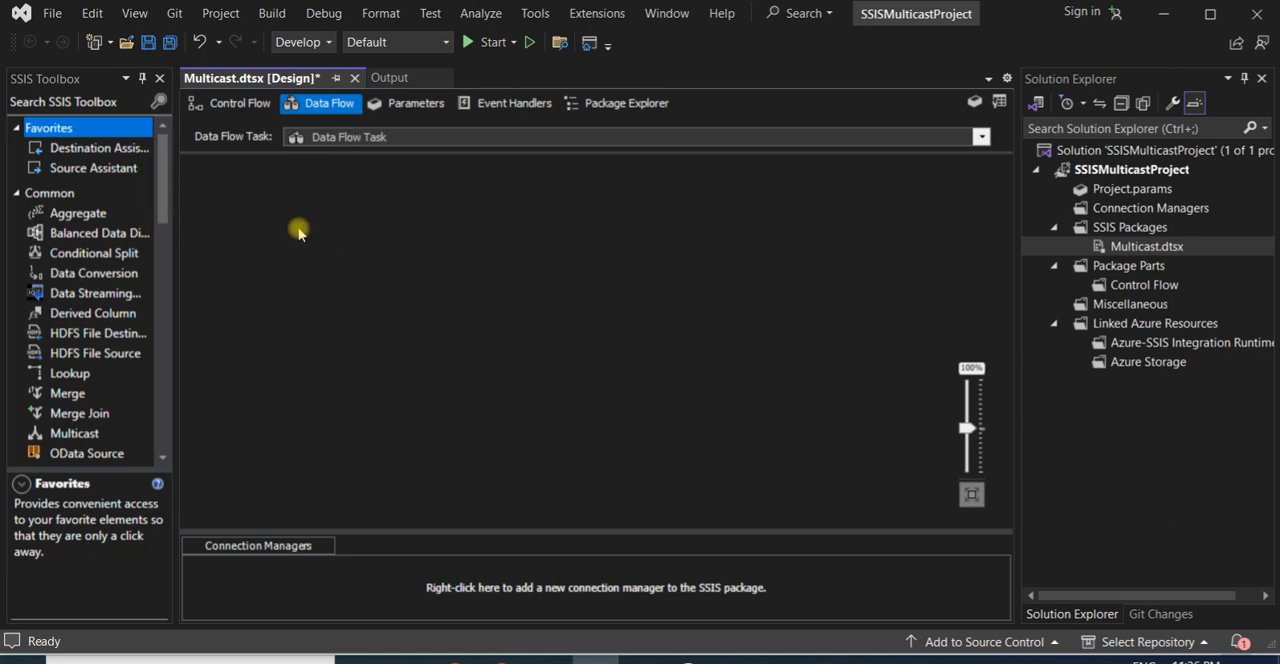
- Add a SQL Server source to the data flow with the Source Assistant and start a new connection for it
drag(60, 165, 312, 206)
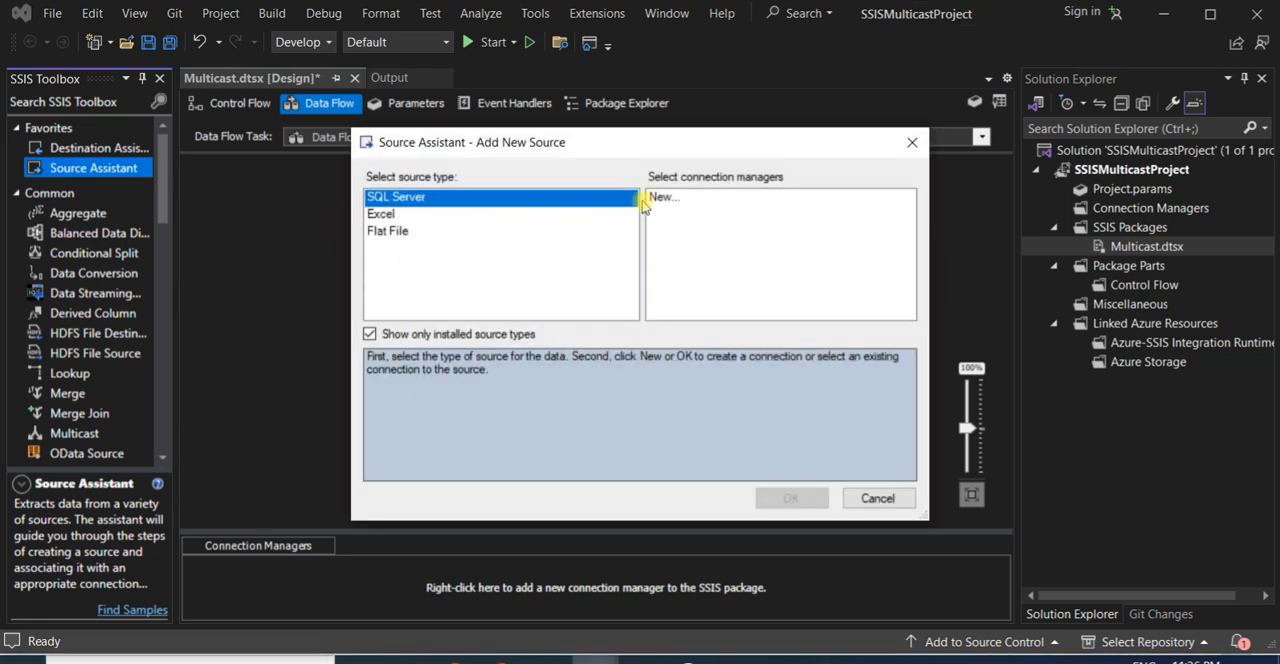
click(663, 198)
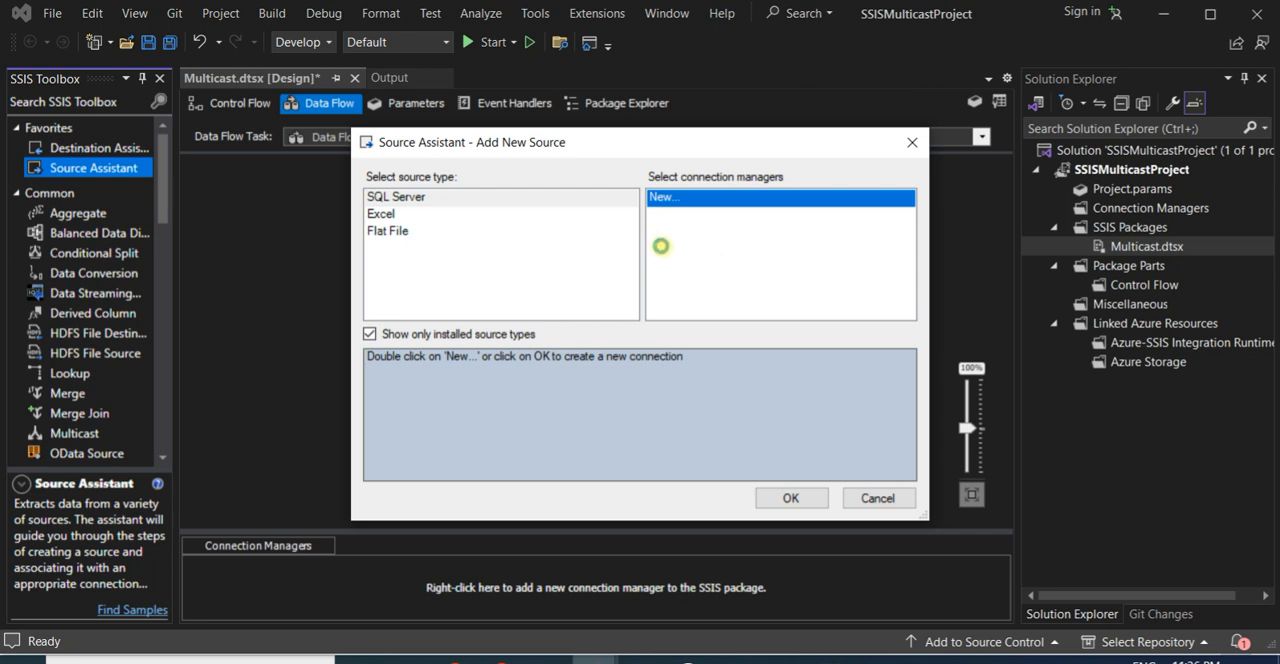
double_click(661, 246)
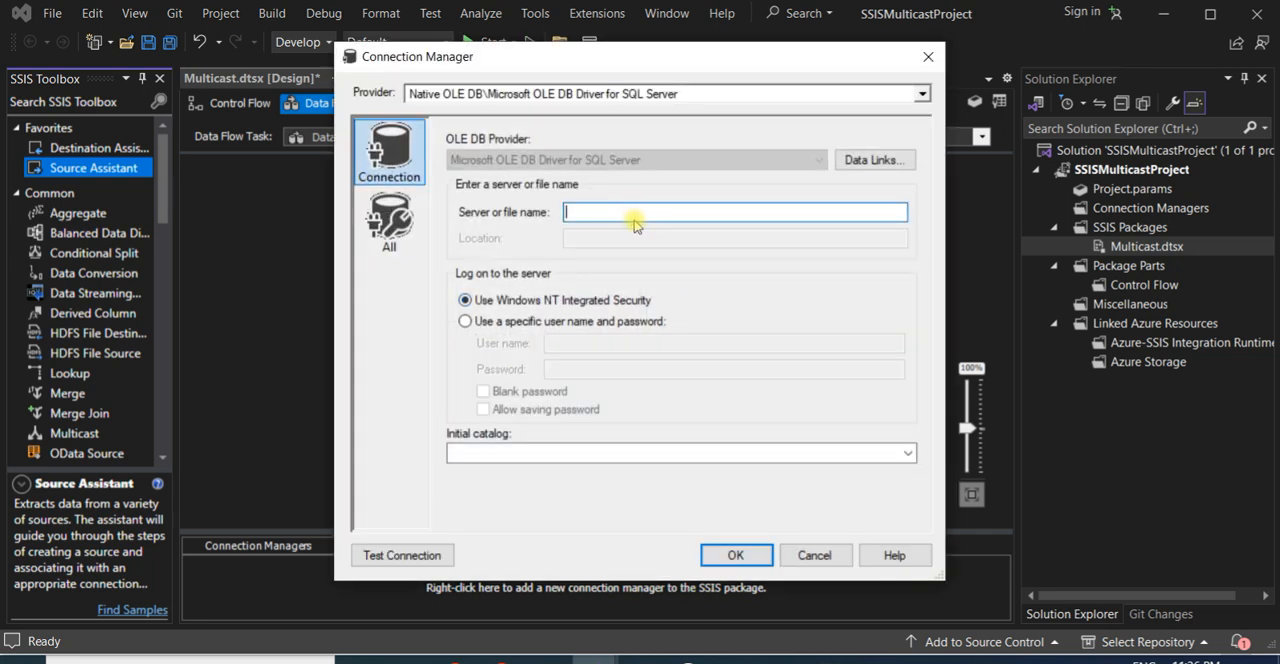
- Set the connection's server name to AR-DESK-R126, copied from the hostname output in the Command Prompt
key(ctrl+a)
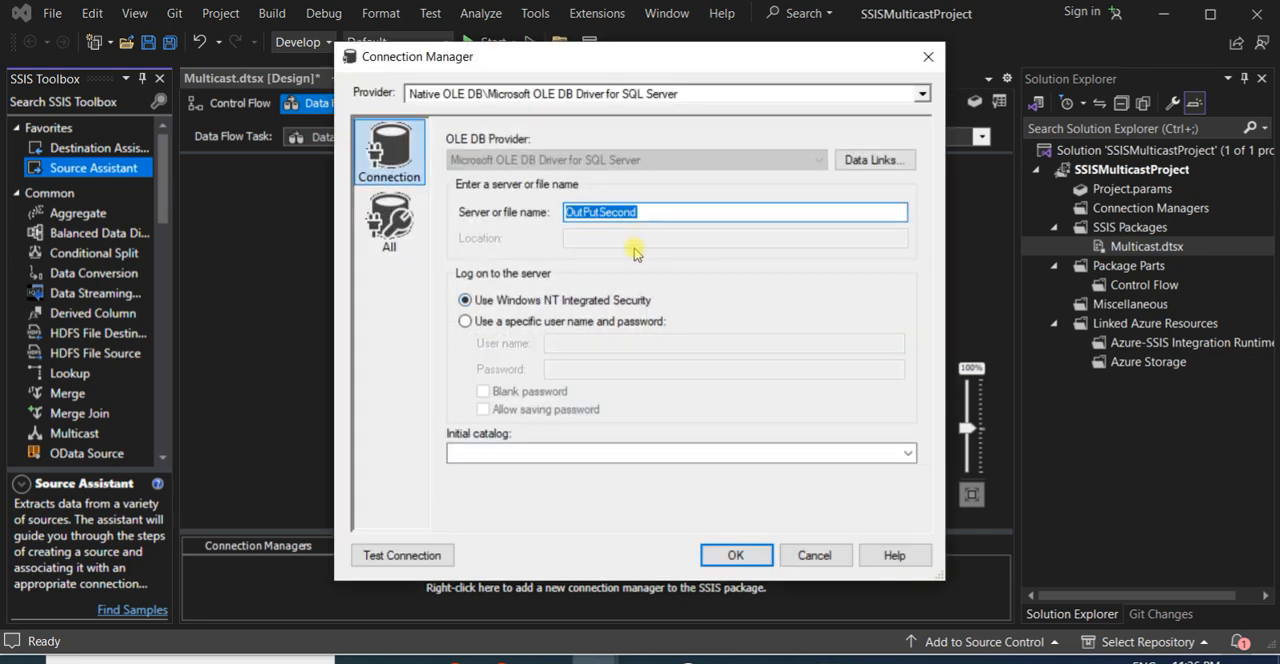
key(Delete)
key(alt+Tab)
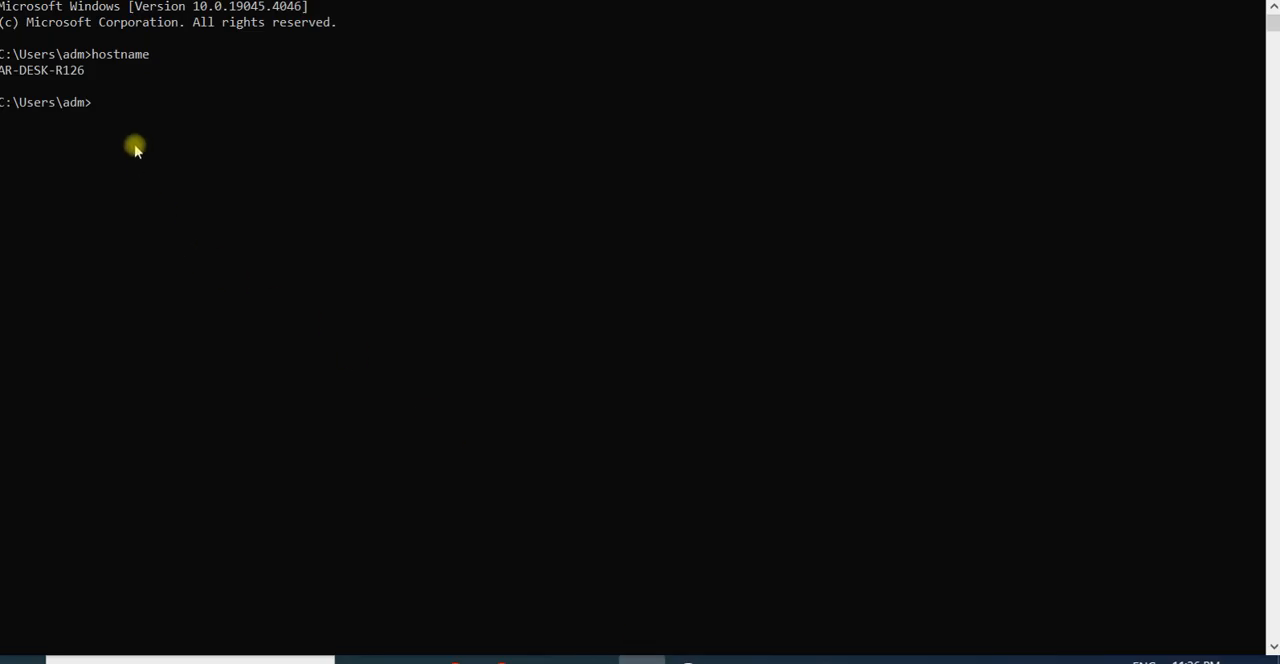
drag(80, 72, 5, 70)
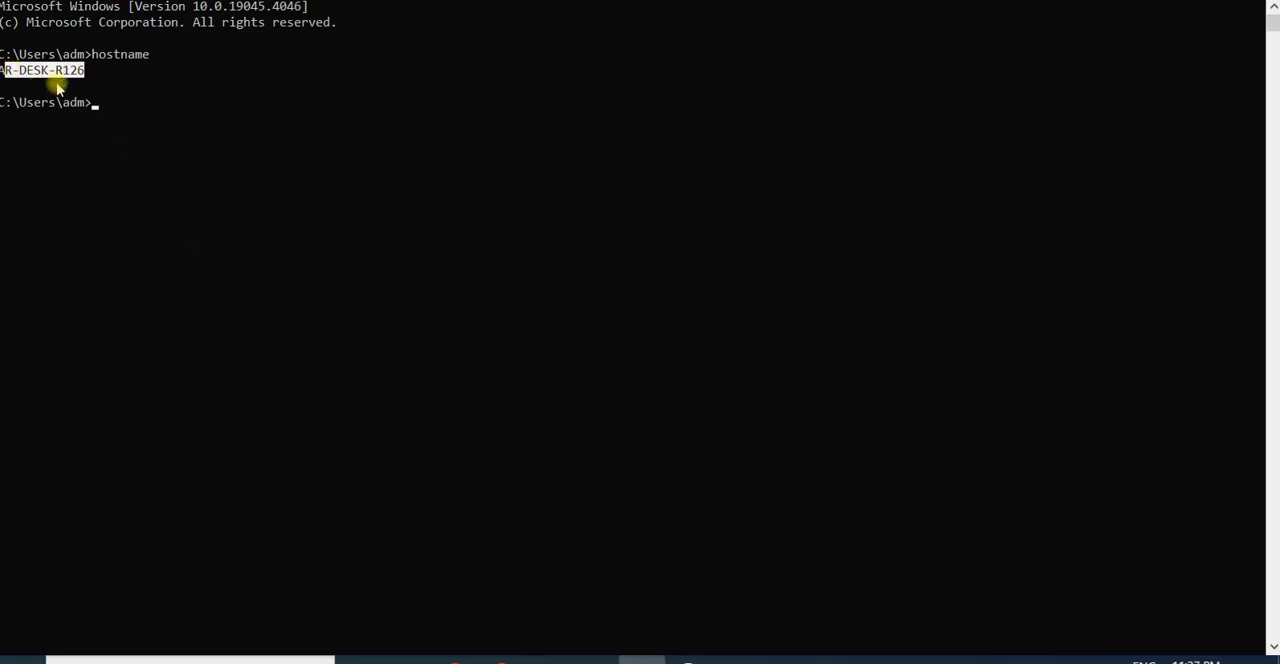
key(ctrl+c)
key(alt+Tab)
key(ctrl+v)
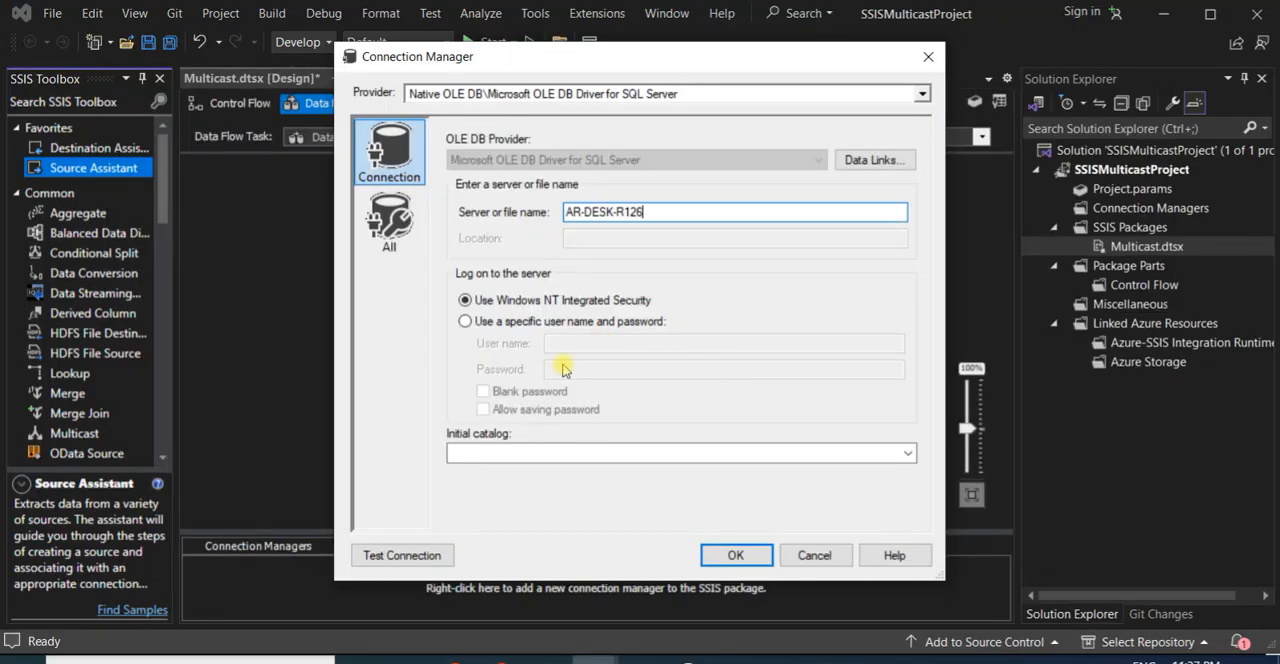
- Choose AdventureWorks2014 as the initial catalog and confirm the new connection
click(907, 453)
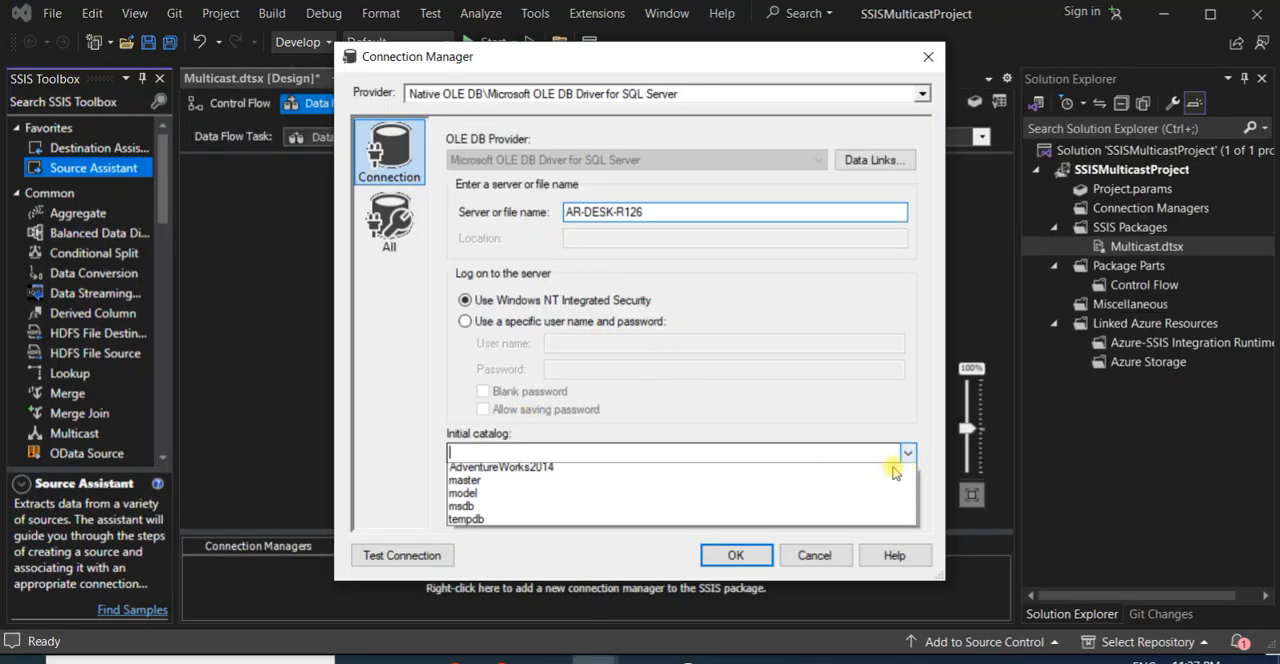
click(650, 475)
click(745, 556)
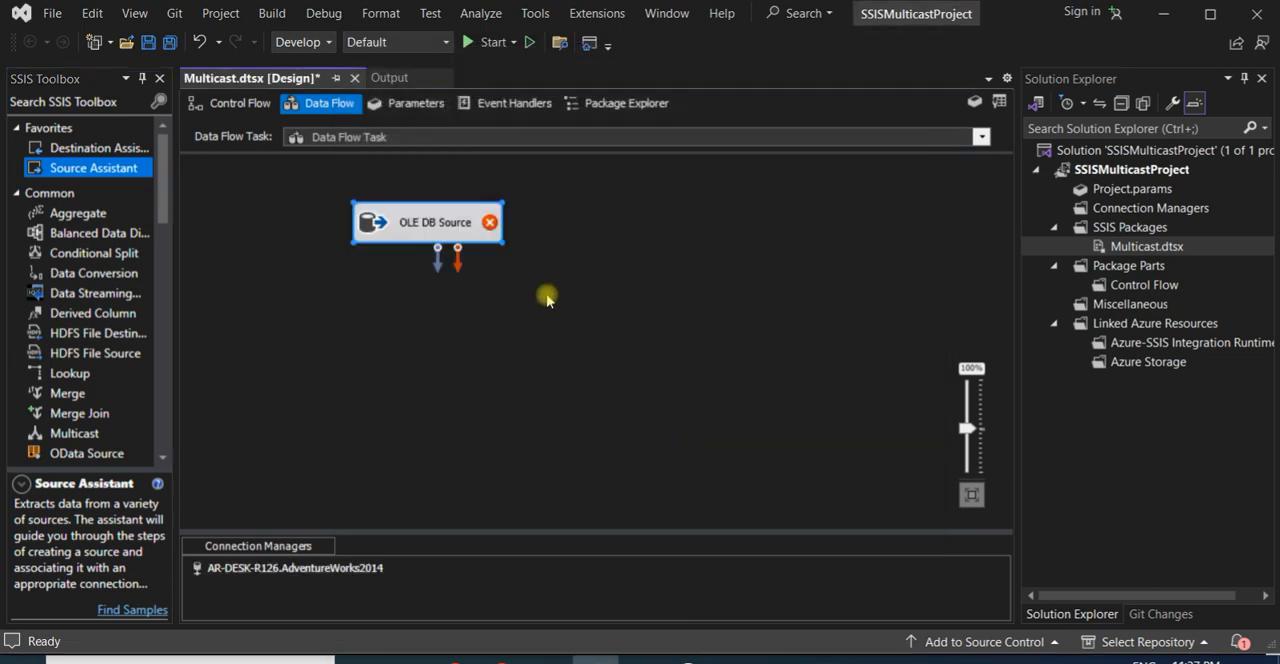
- Configure the OLE DB Source to read from the table [HumanResources].[Department]
click(407, 273)
click(418, 230)
double_click(428, 229)
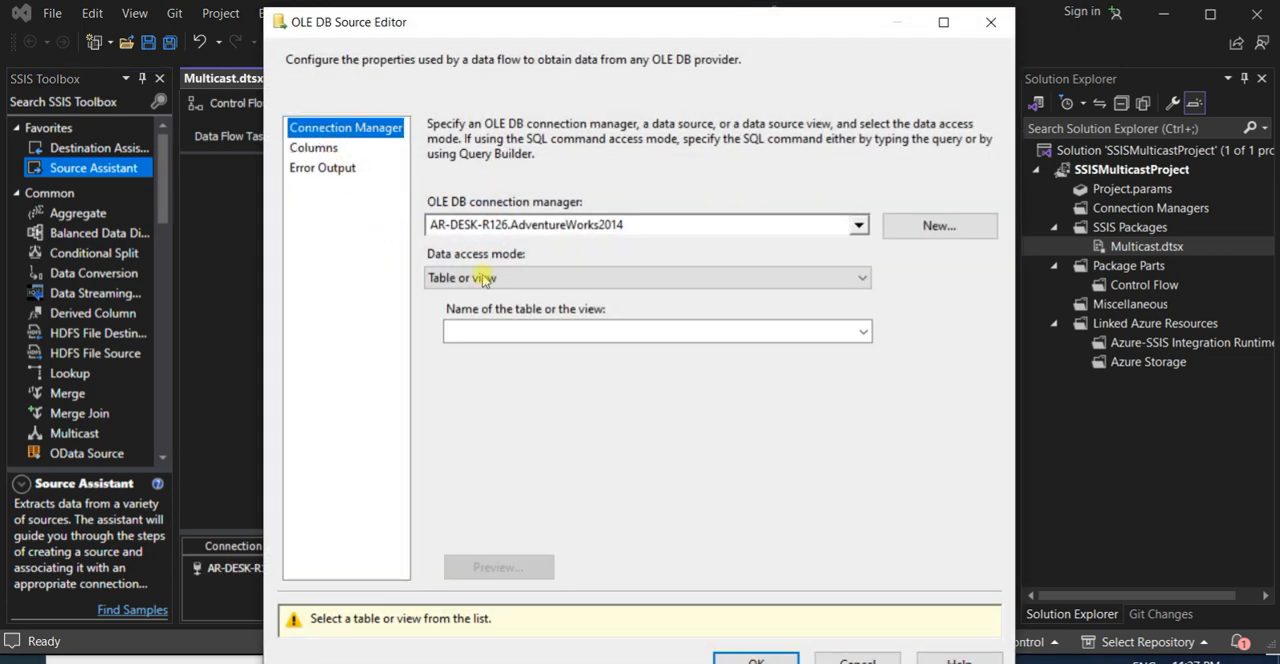
click(862, 332)
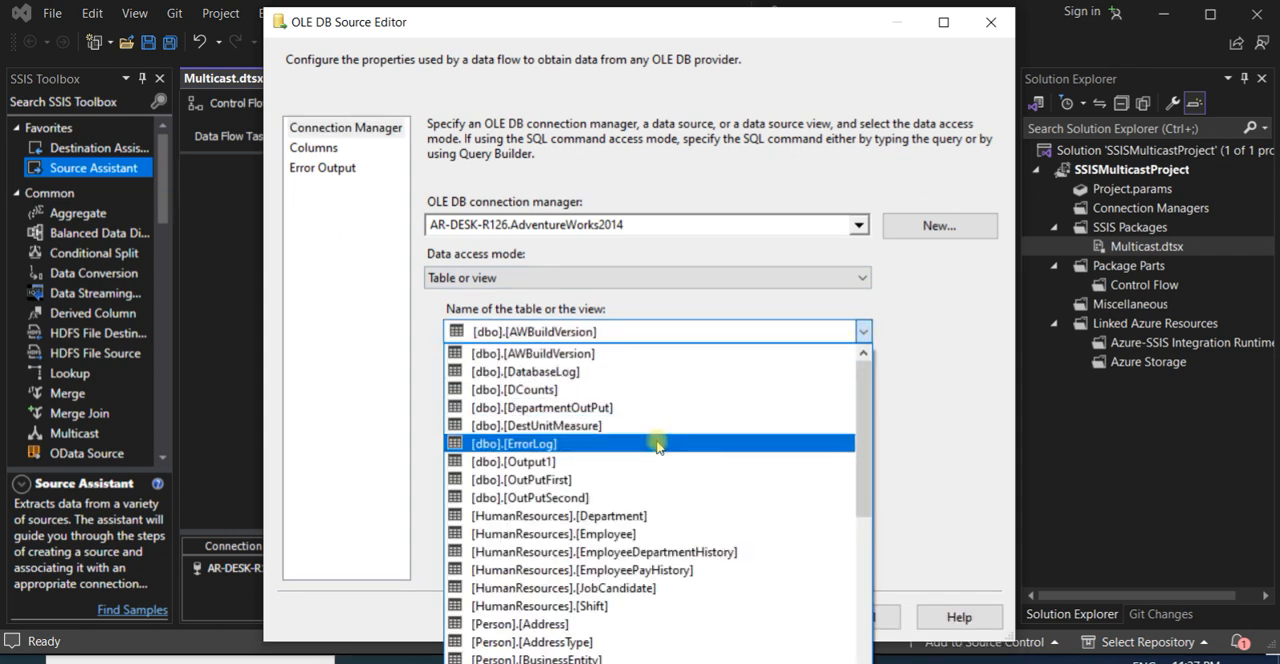
click(700, 516)
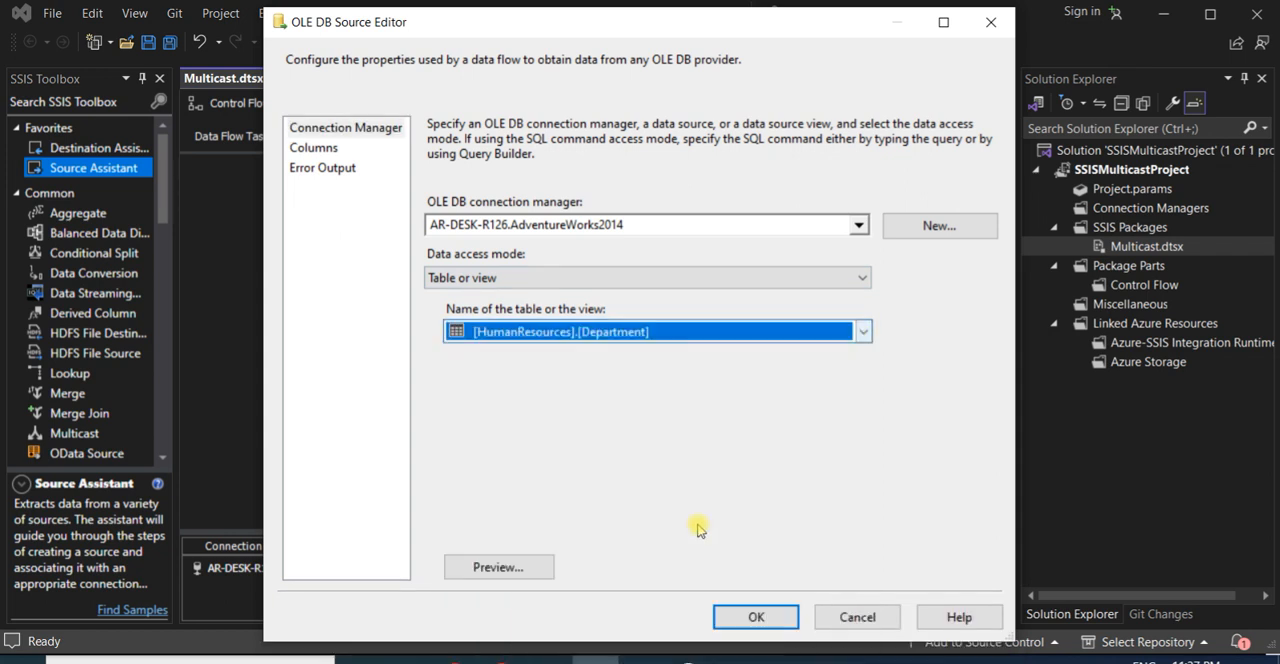
click(751, 616)
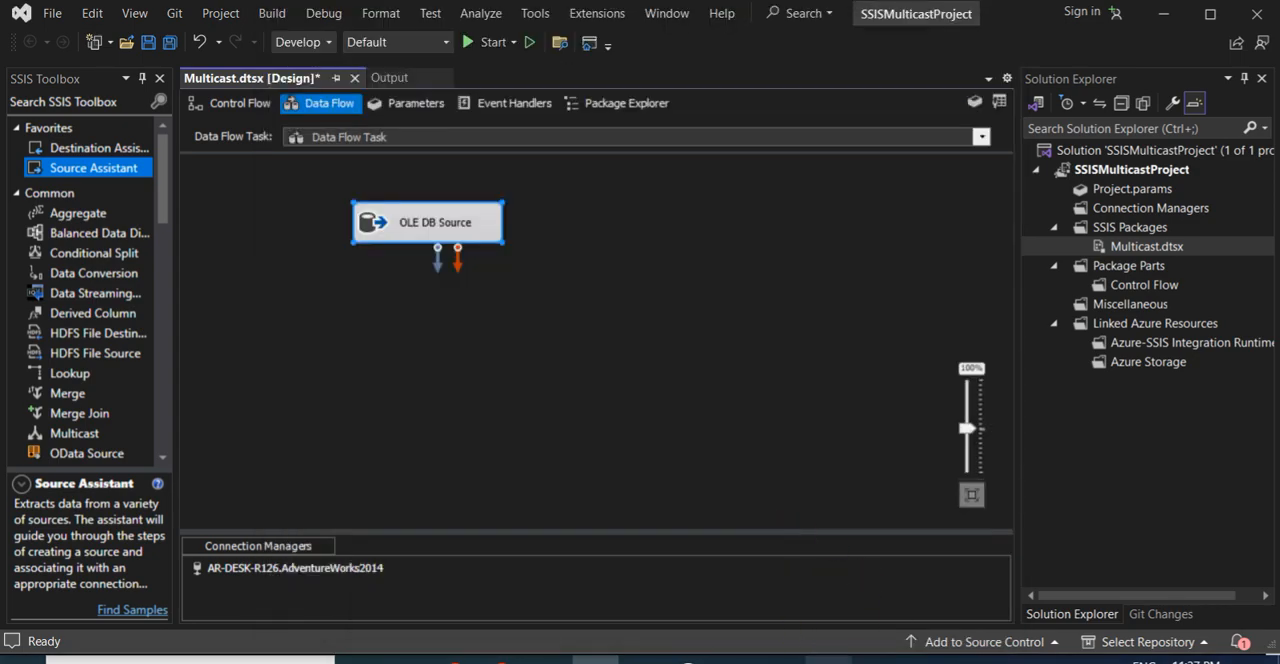
- Switch to SQL Server Management Studio, run the select query on HumanResources.Department, and highlight the OutPutFirst and OutPutSecond queries
click(829, 660)
drag(535, 134, 224, 130)
click(272, 66)
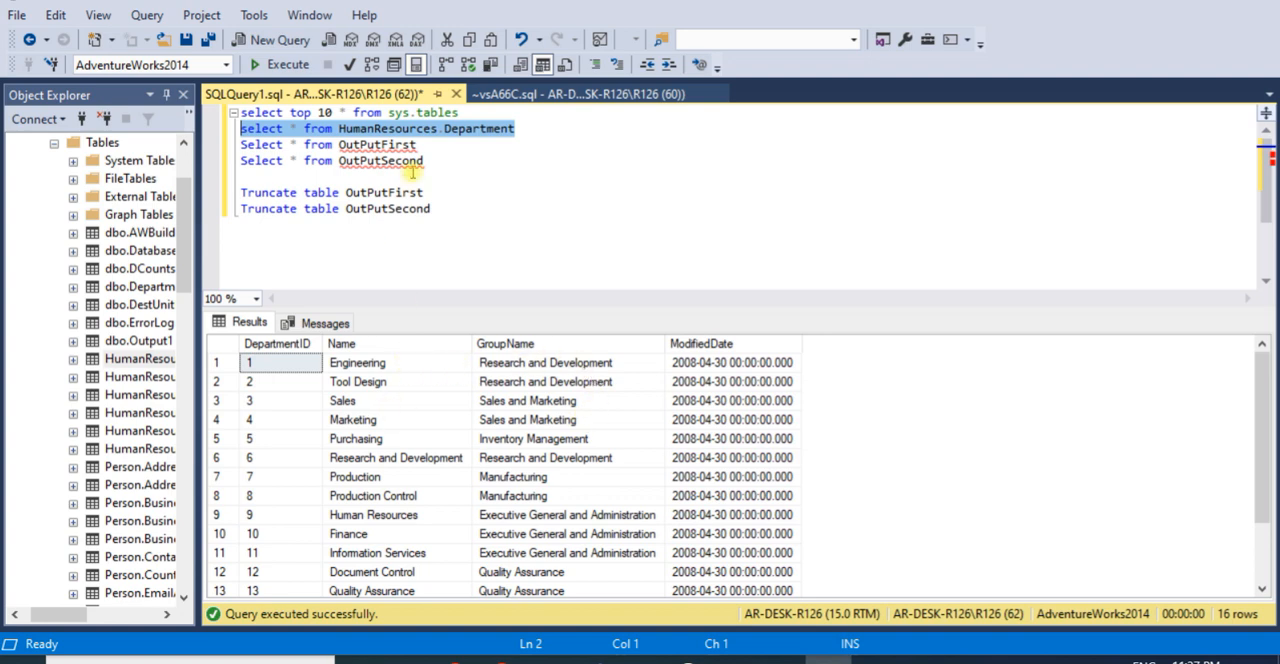
drag(428, 162, 258, 144)
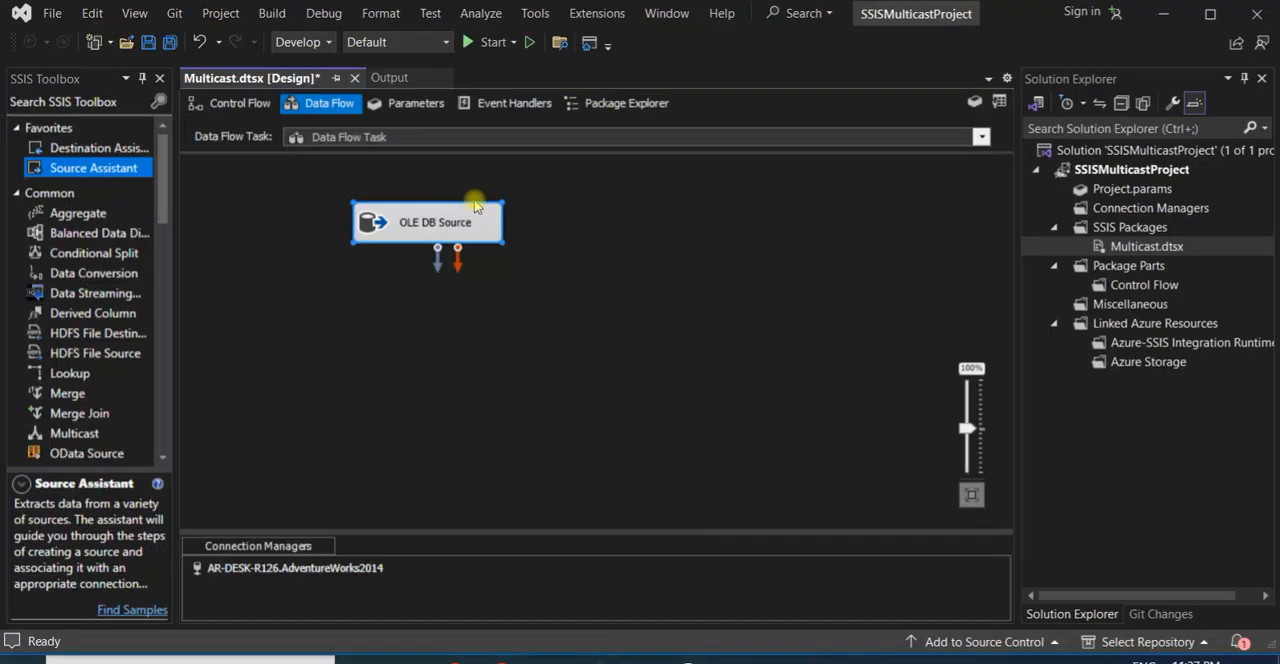
- Add a Multicast transformation below the OLE DB Source in the Visual Studio data flow and connect the source's output to it
click(380, 347)
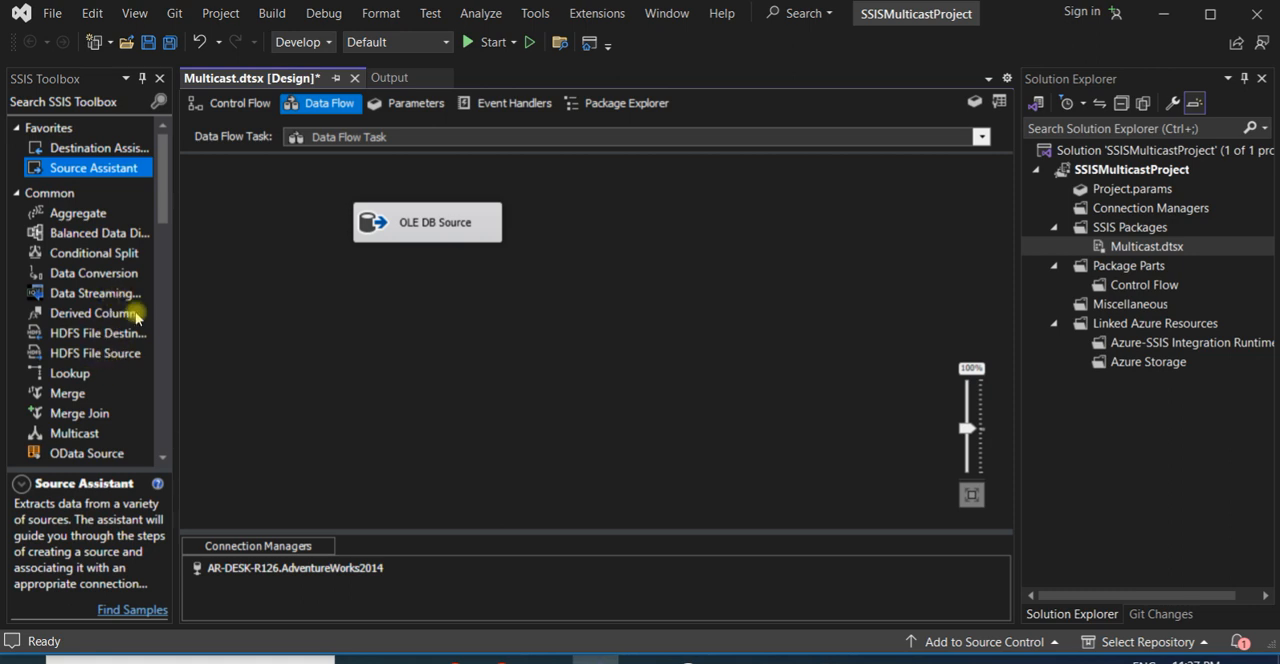
click(88, 433)
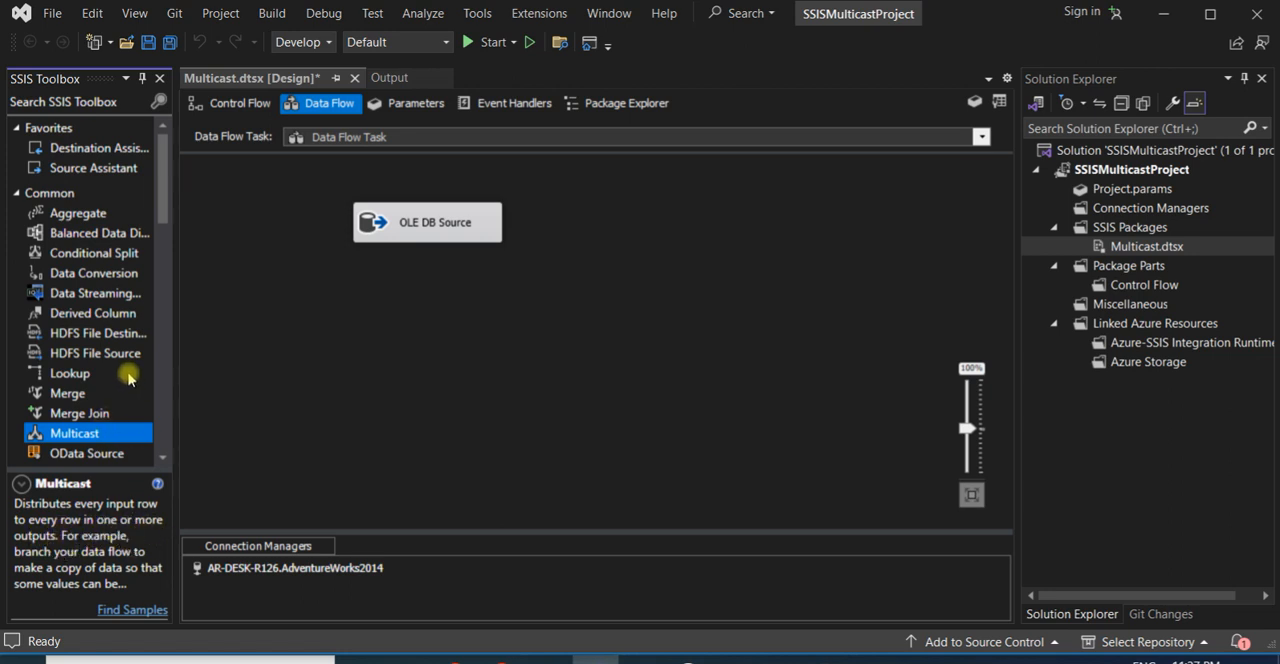
drag(106, 432, 523, 356)
click(414, 226)
drag(438, 268, 450, 304)
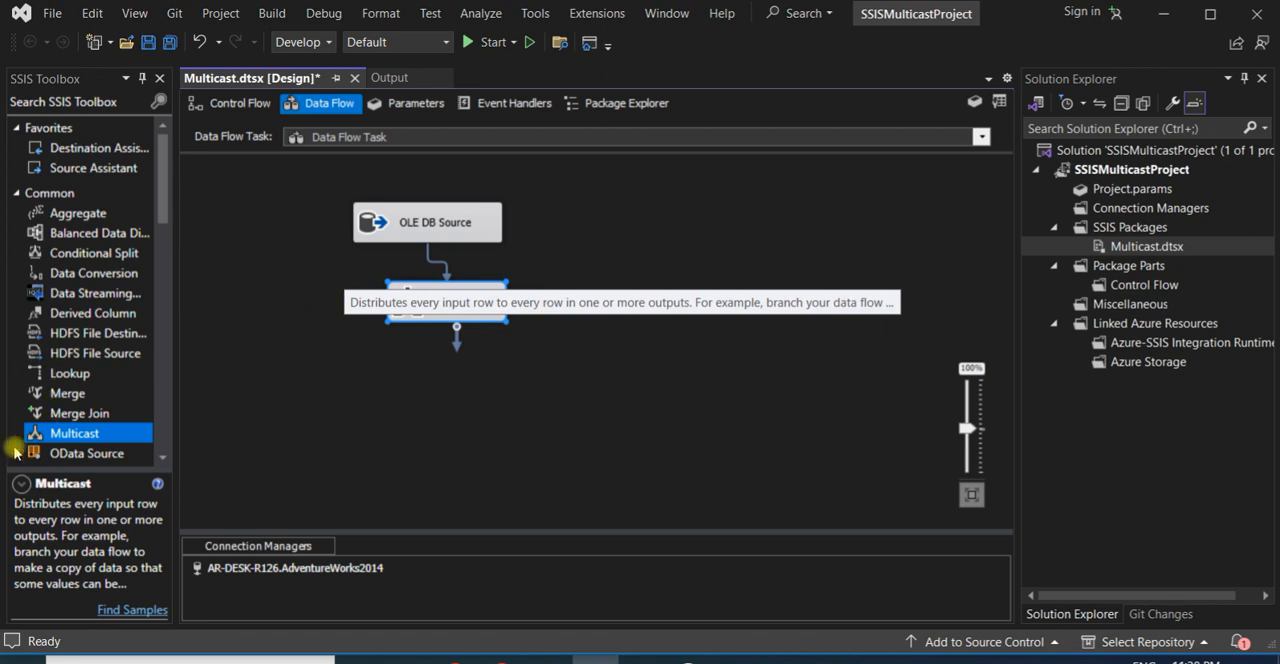
drag(86, 172, 275, 314)
click(877, 498)
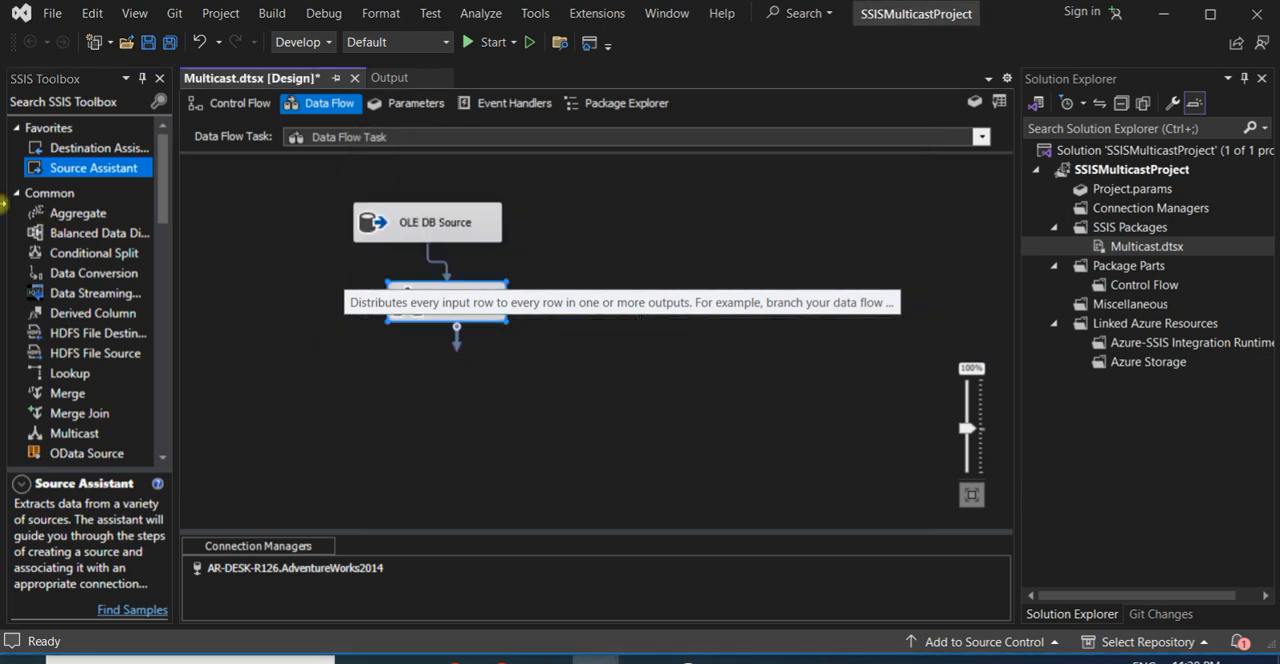
- Add two SQL Server OLE DB destinations that use the AdventureWorks2014 connection and place them side by side below the Multicast
click(60, 147)
drag(60, 147, 340, 373)
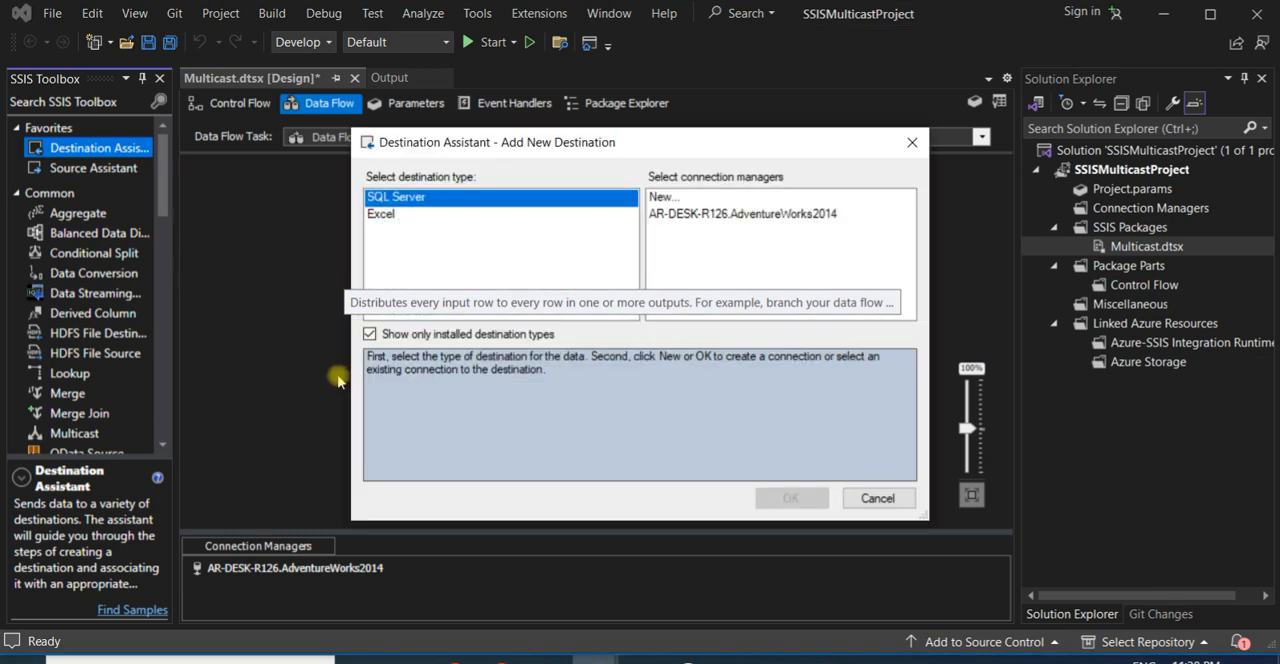
click(654, 213)
click(779, 494)
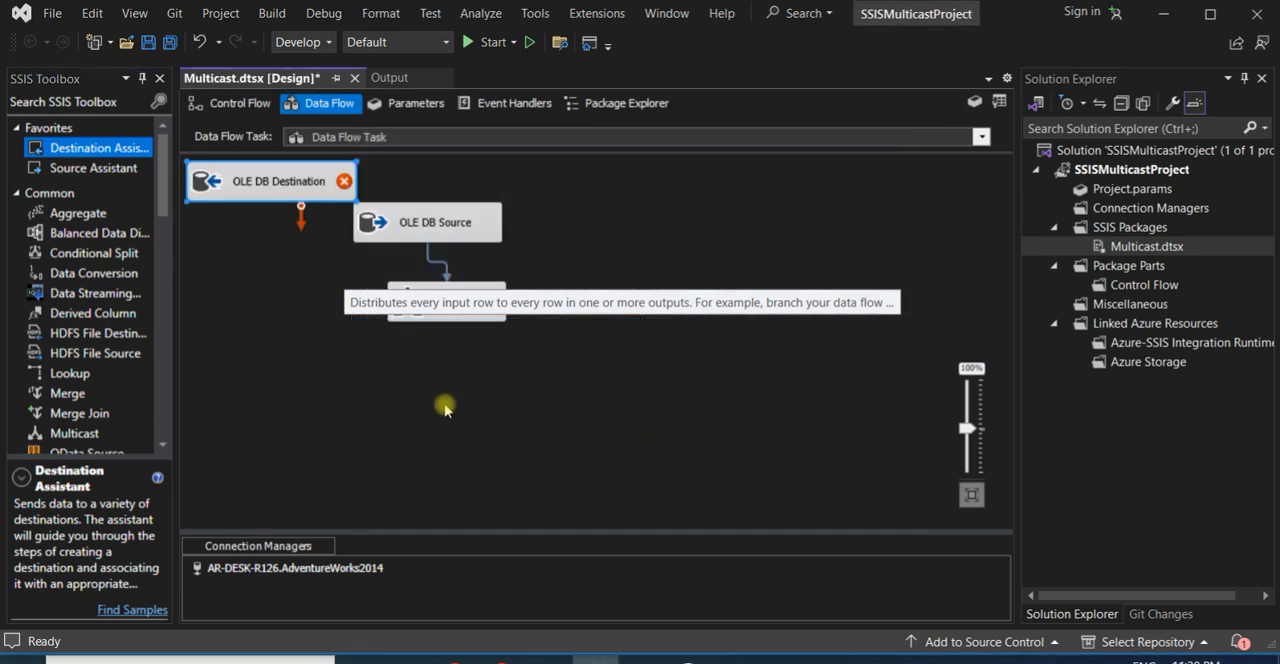
drag(289, 186, 530, 360)
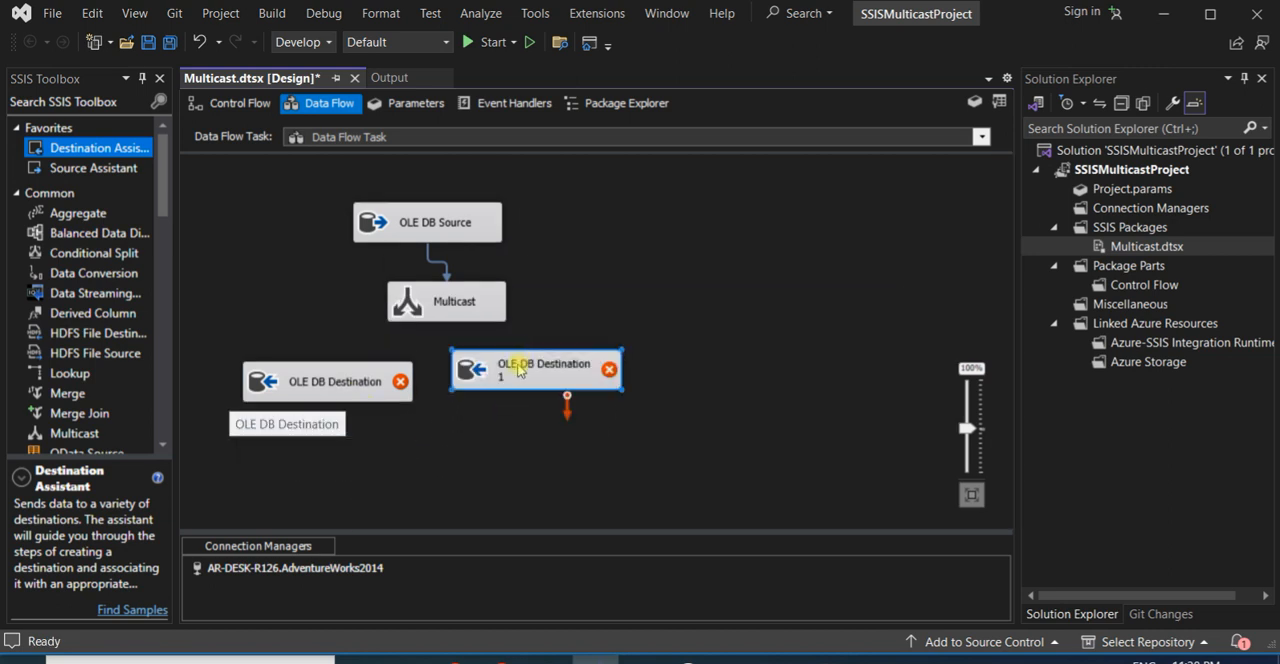
- Connect one Multicast output to OLE DB Destination and another to OLE DB Destination 1
click(421, 308)
drag(457, 343, 335, 378)
drag(457, 350, 575, 385)
- Configure OLE DB Destination to load into the table [dbo].[OutPutFirst] and accept its column mappings
click(364, 398)
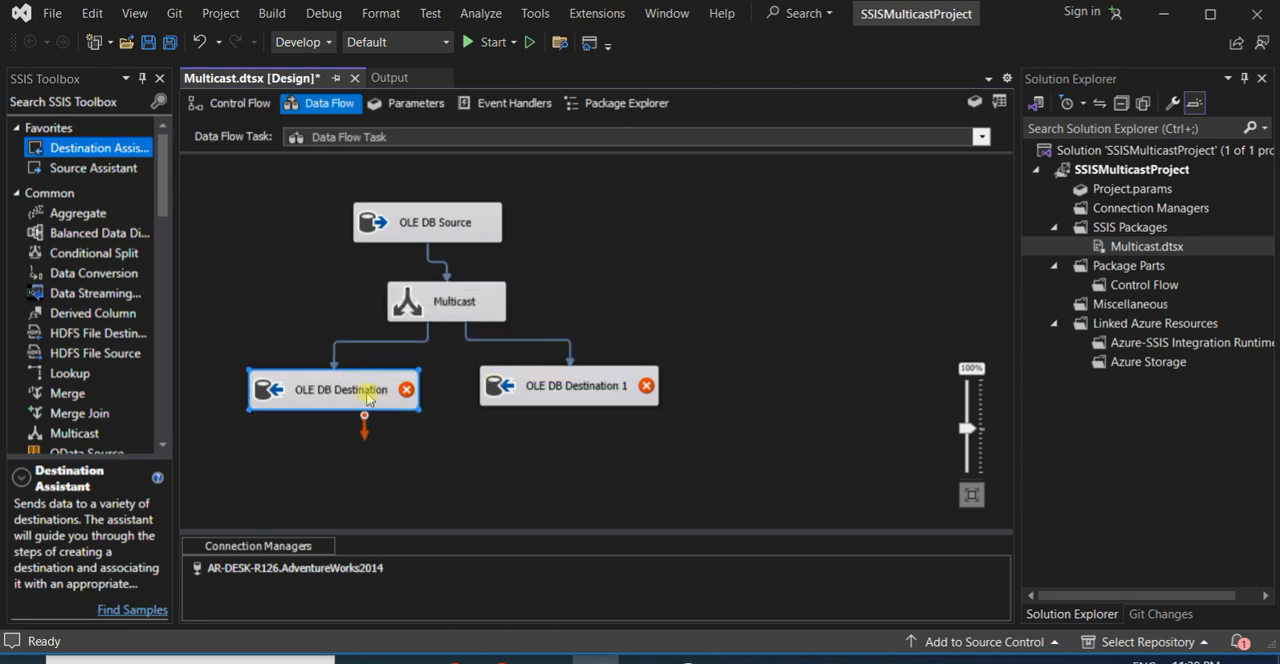
double_click(366, 396)
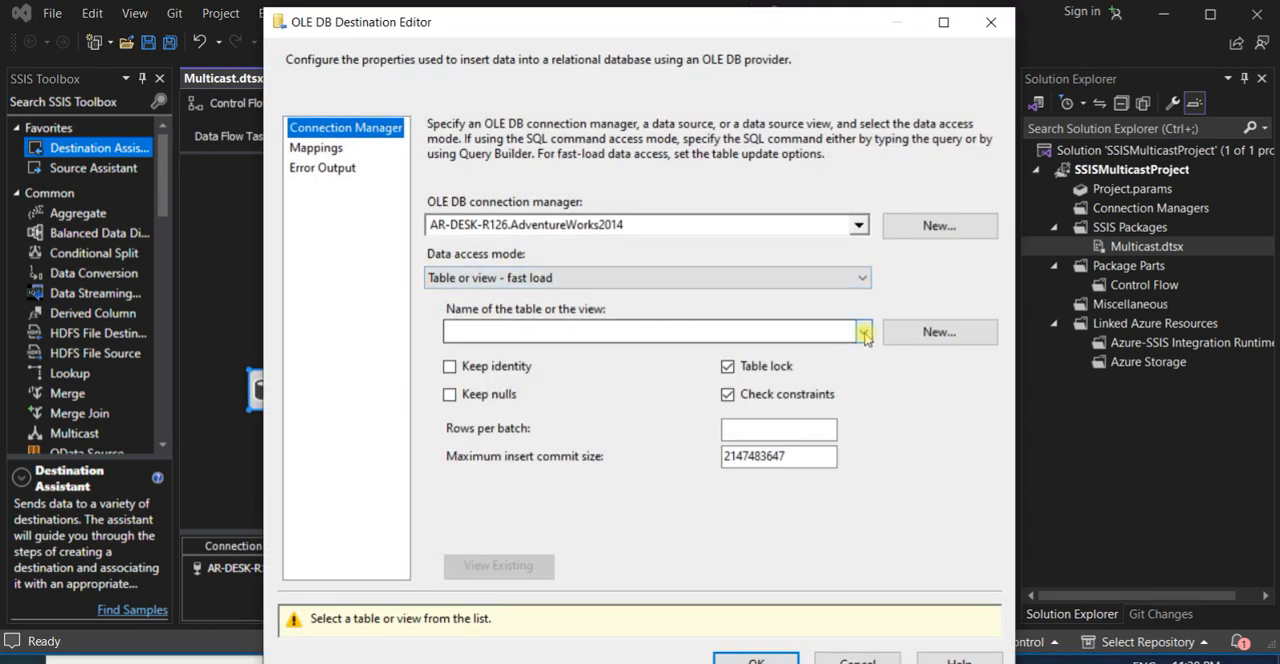
click(863, 332)
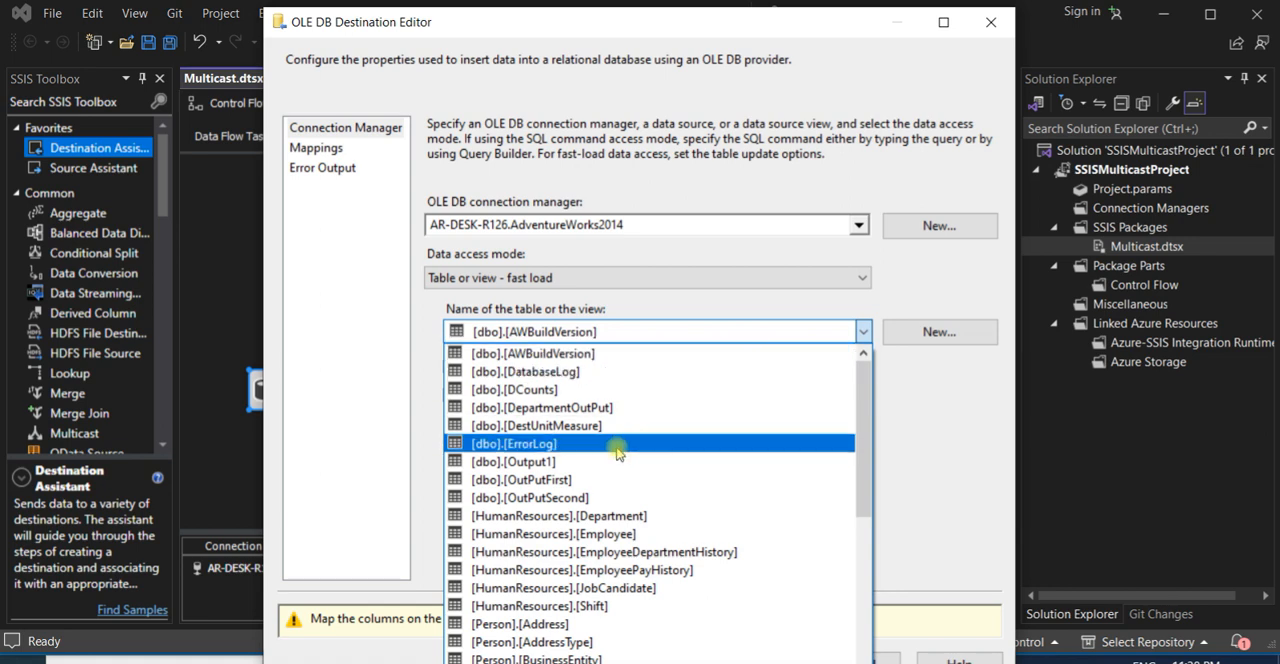
click(597, 481)
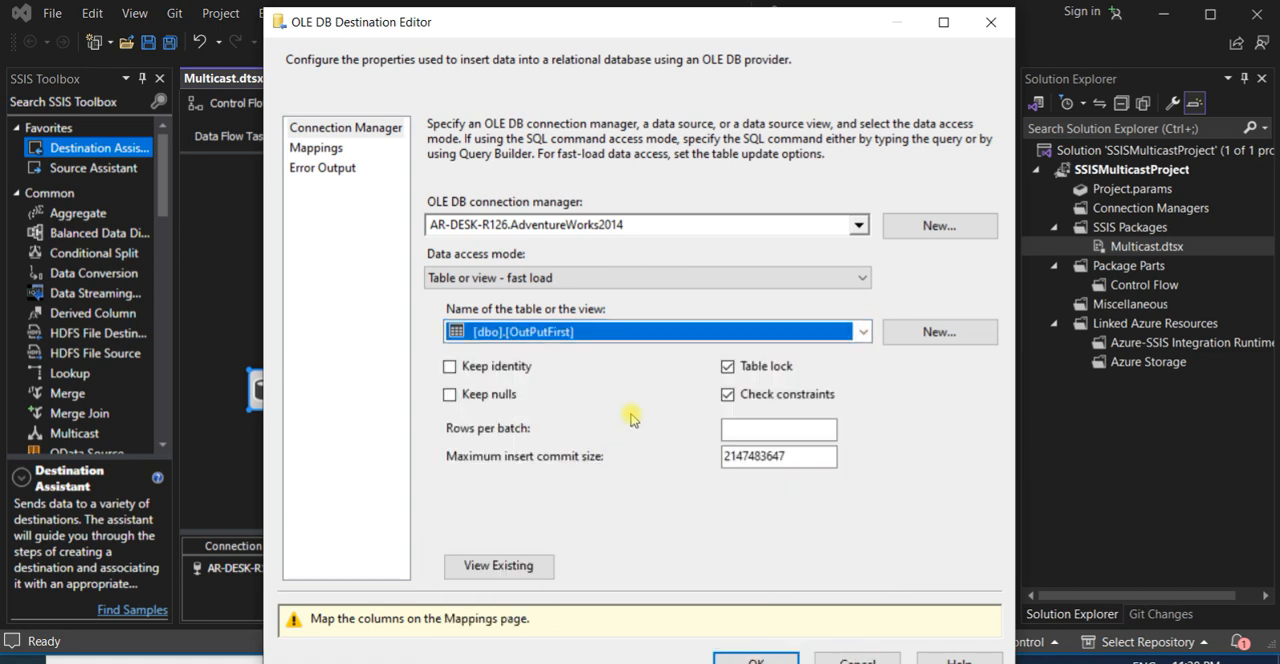
click(318, 148)
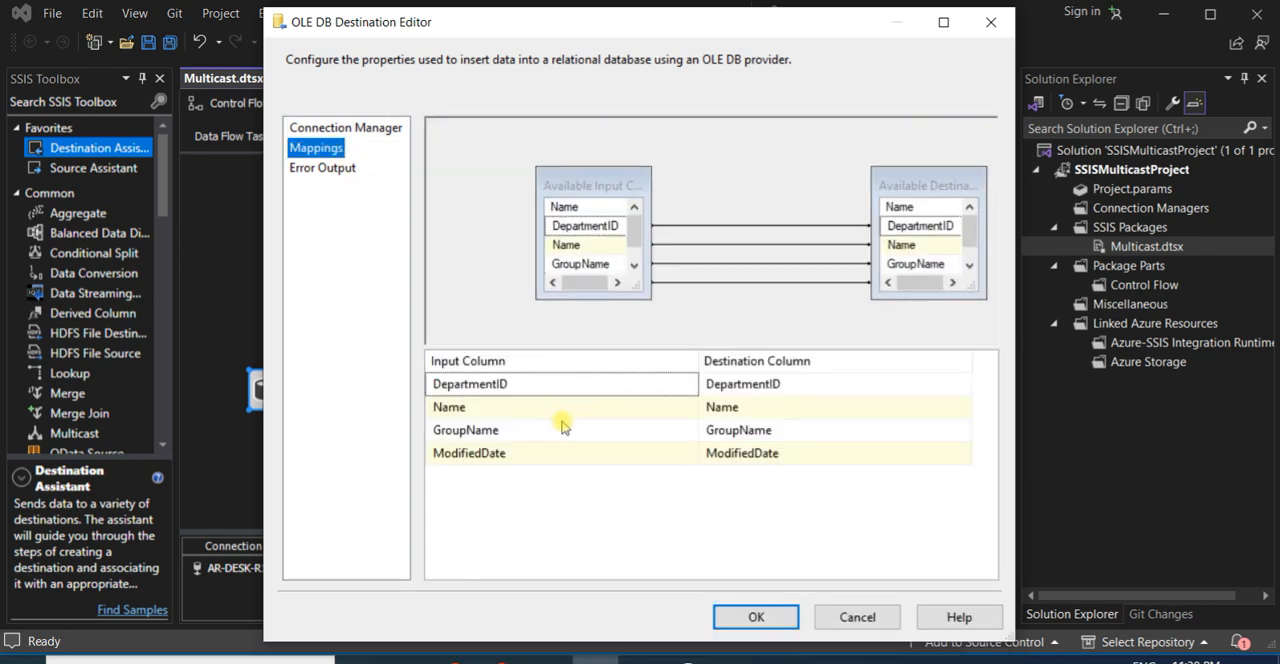
click(778, 617)
- Configure OLE DB Destination 1 to load into [dbo].[OutPutSecond] with its column mappings and save the package
double_click(553, 398)
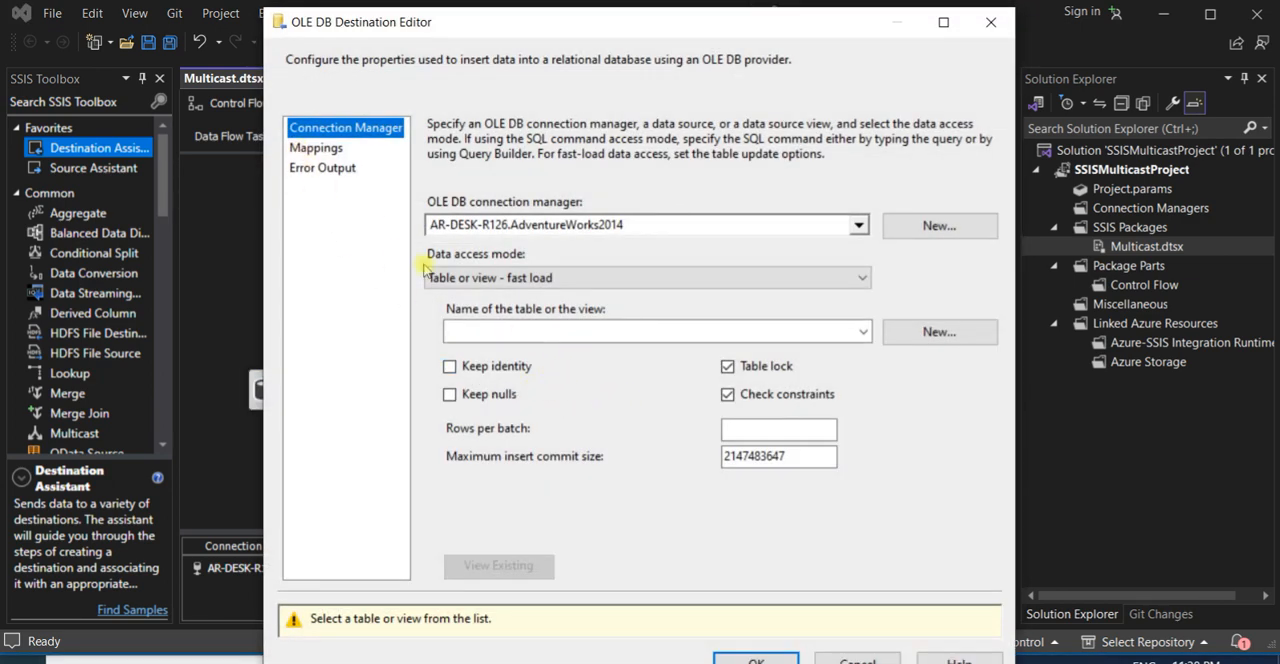
click(863, 331)
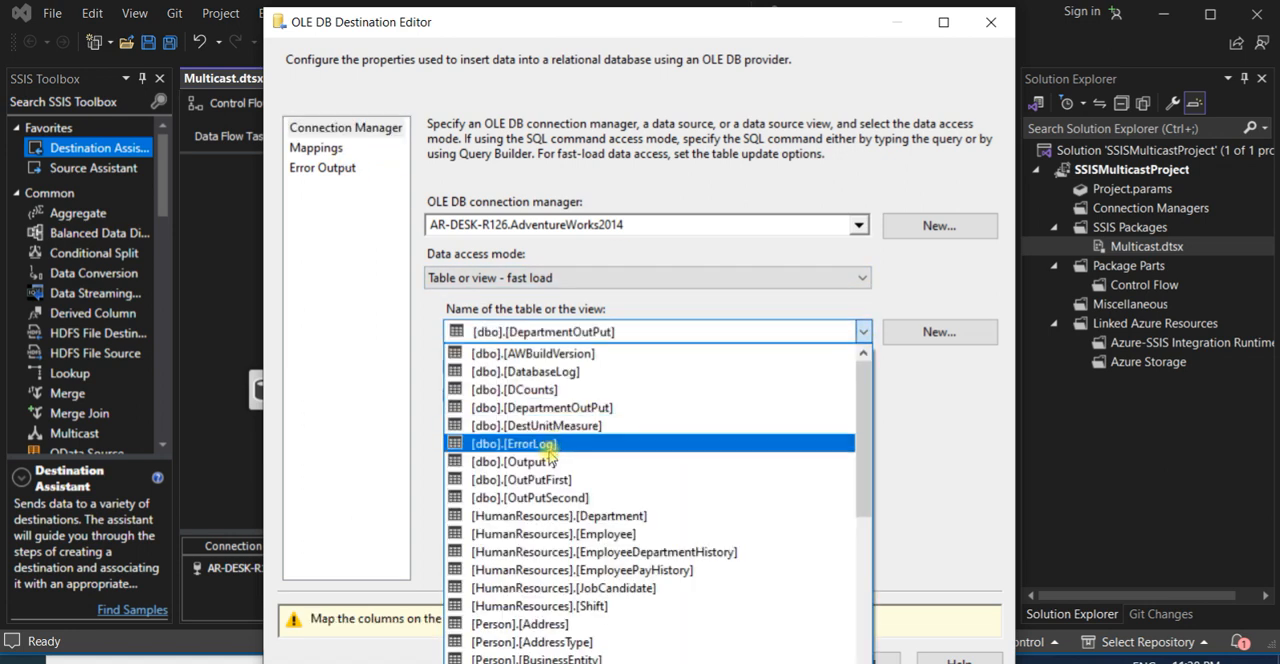
click(576, 497)
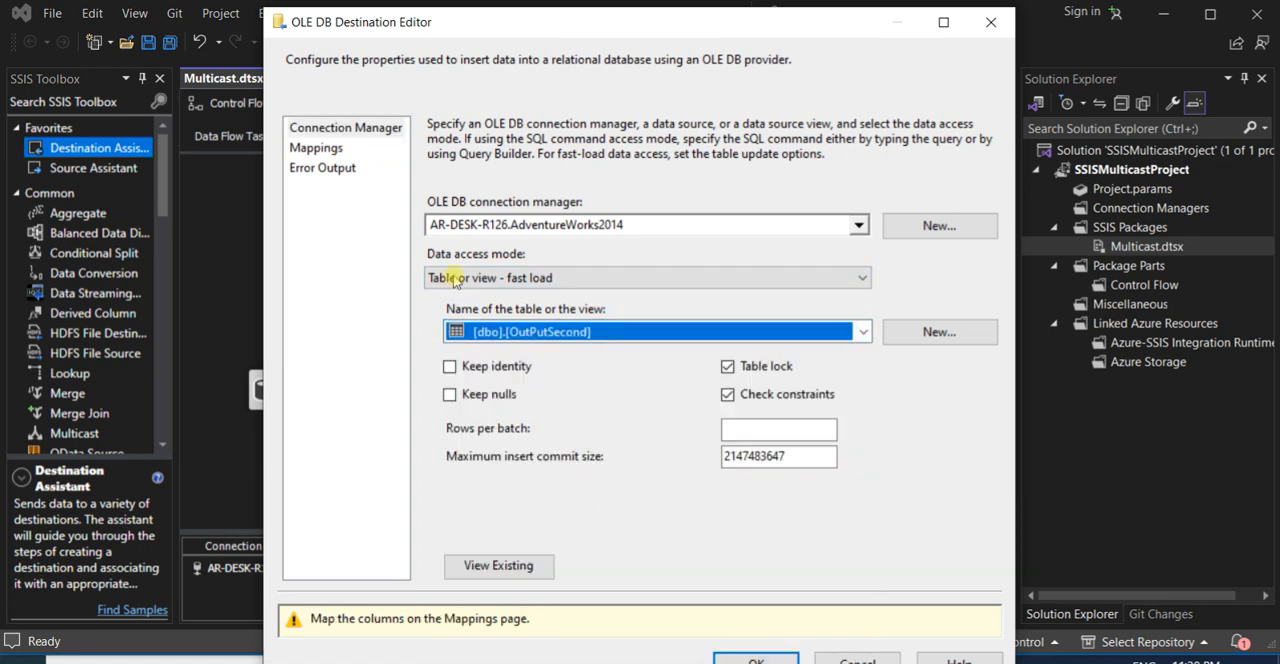
click(318, 149)
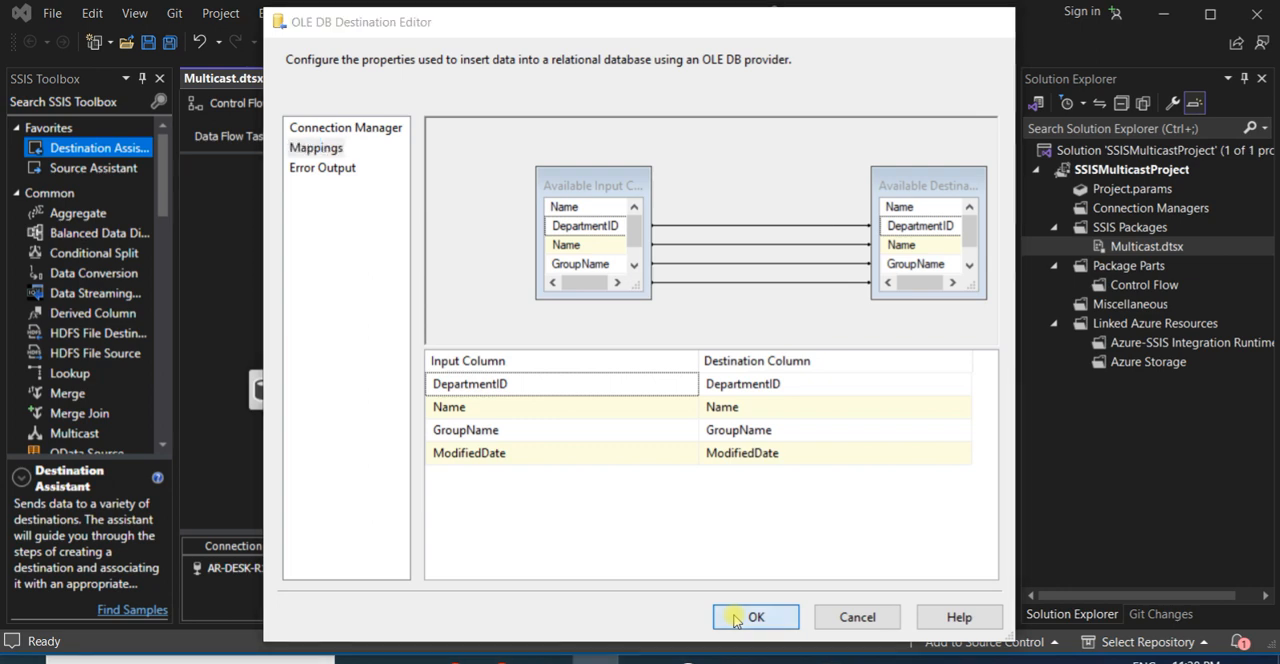
click(755, 617)
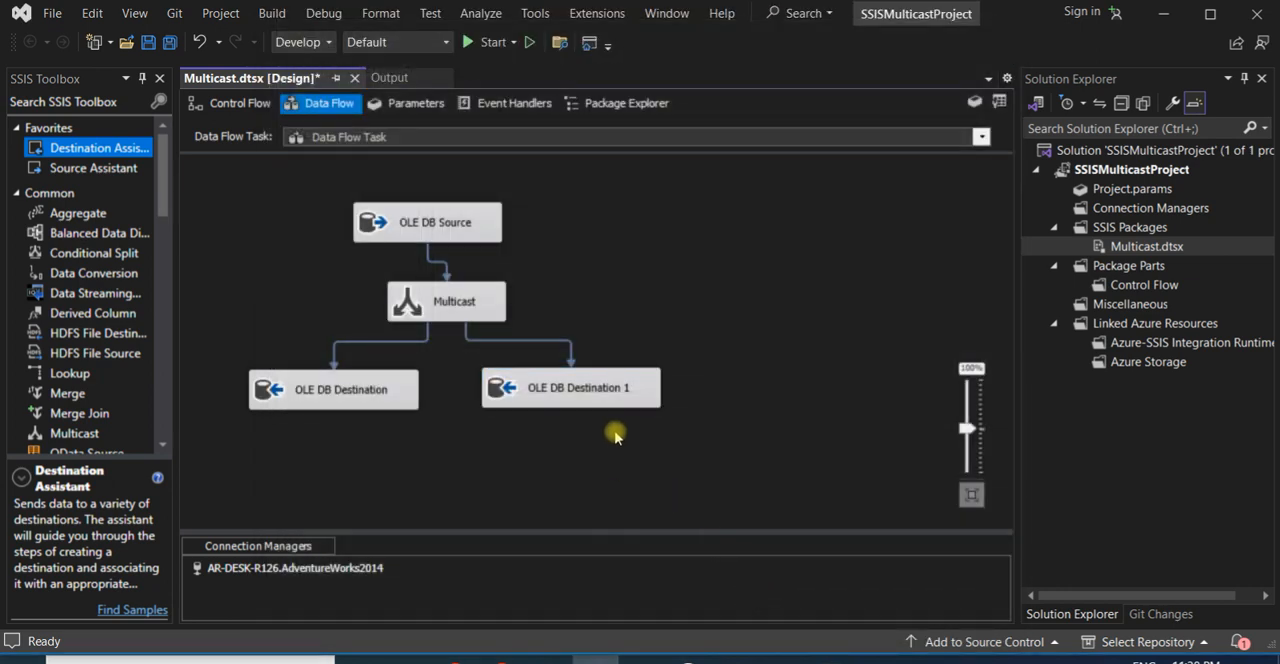
key(ctrl+s)
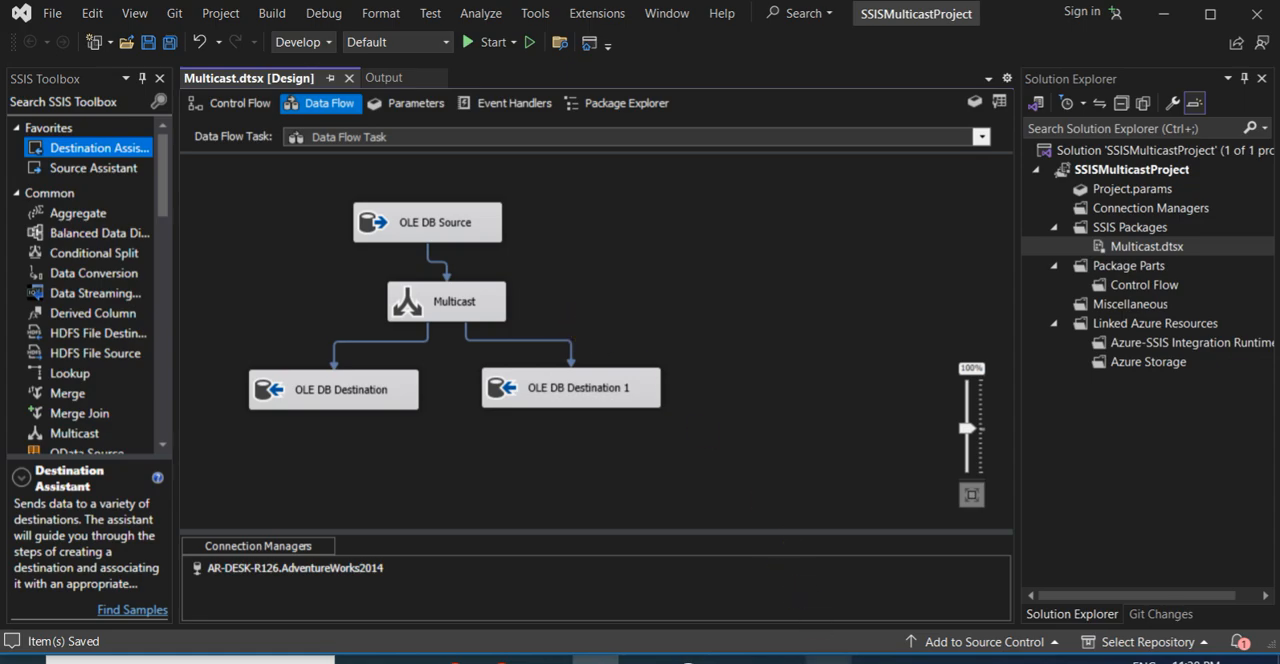
- Switch to SQL Server Management Studio and run the select queries on OutPutFirst and OutPutSecond
click(829, 660)
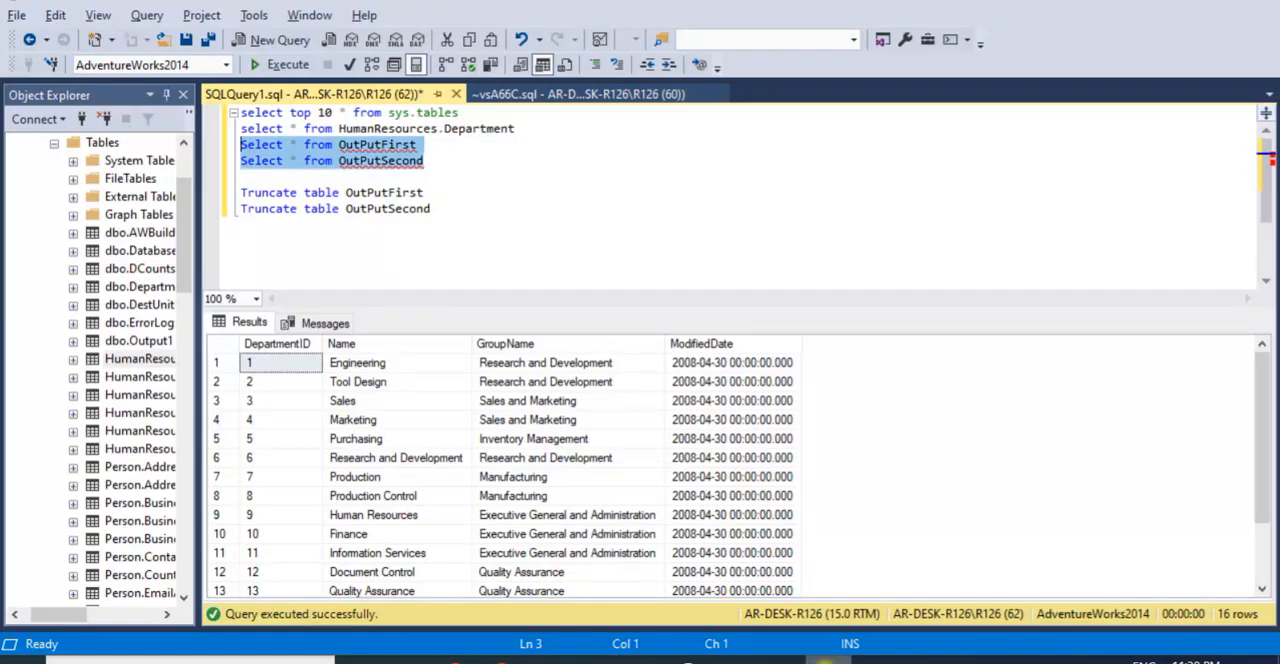
click(449, 169)
click(524, 180)
drag(433, 175, 220, 138)
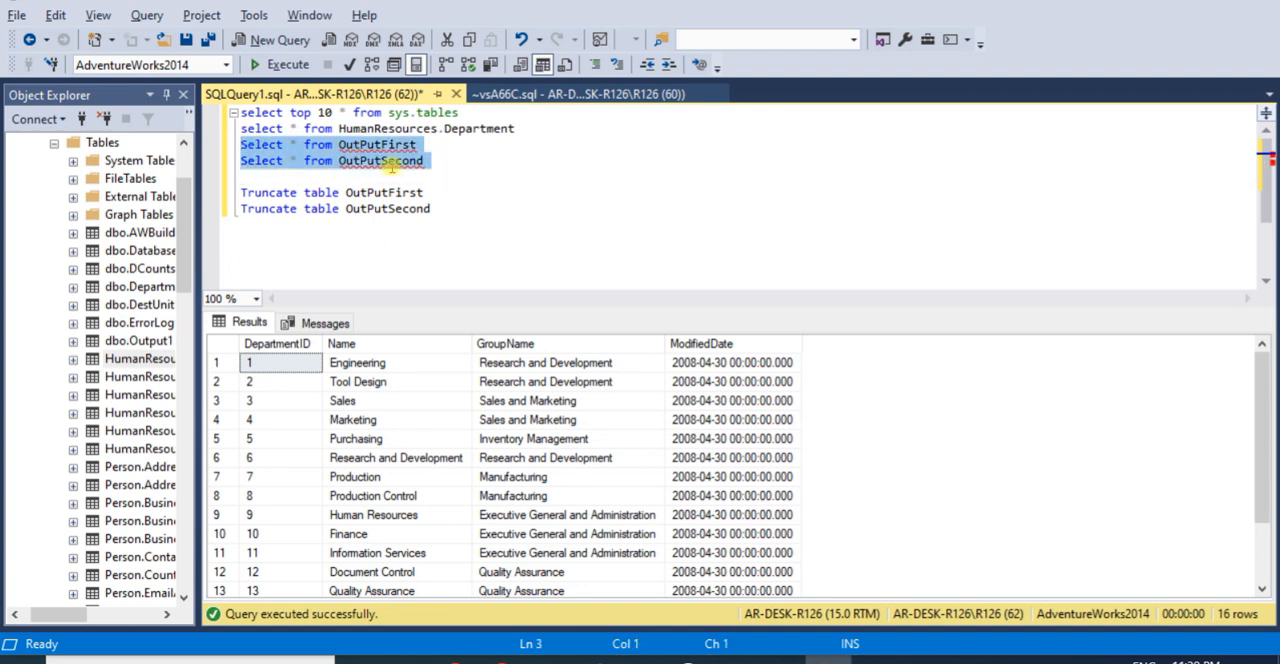
click(288, 66)
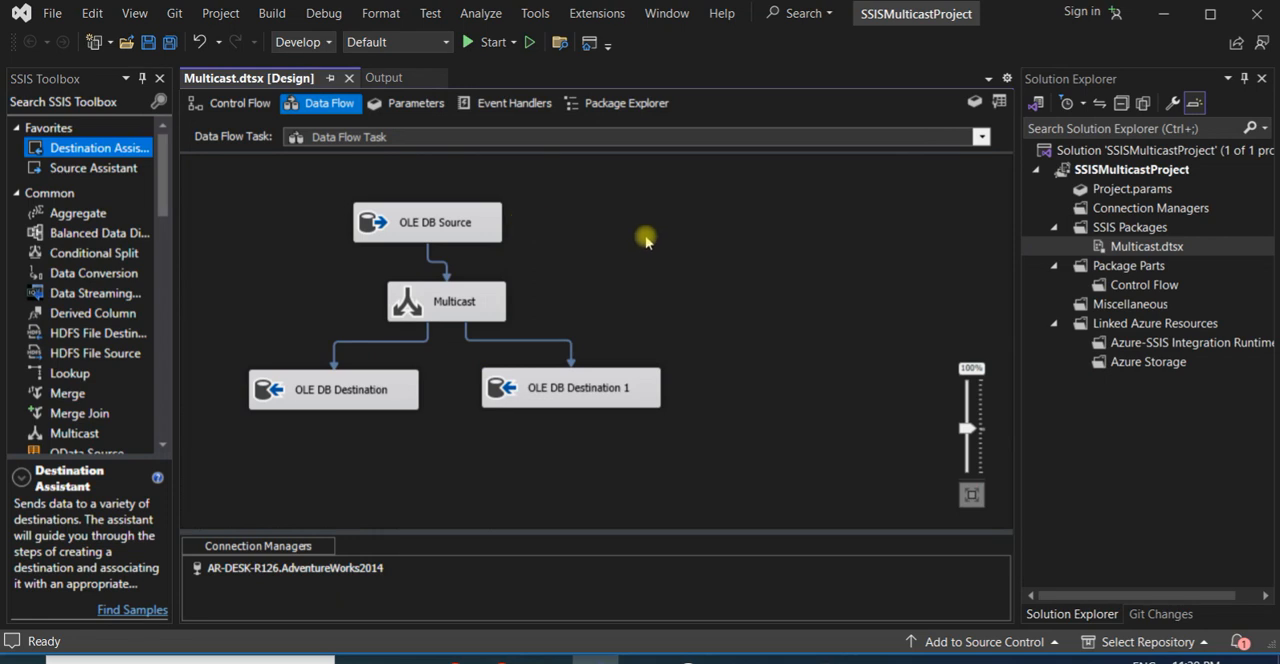
- Switch to Visual Studio, run the Multicast package, and bring the whole data flow into view
click(478, 42)
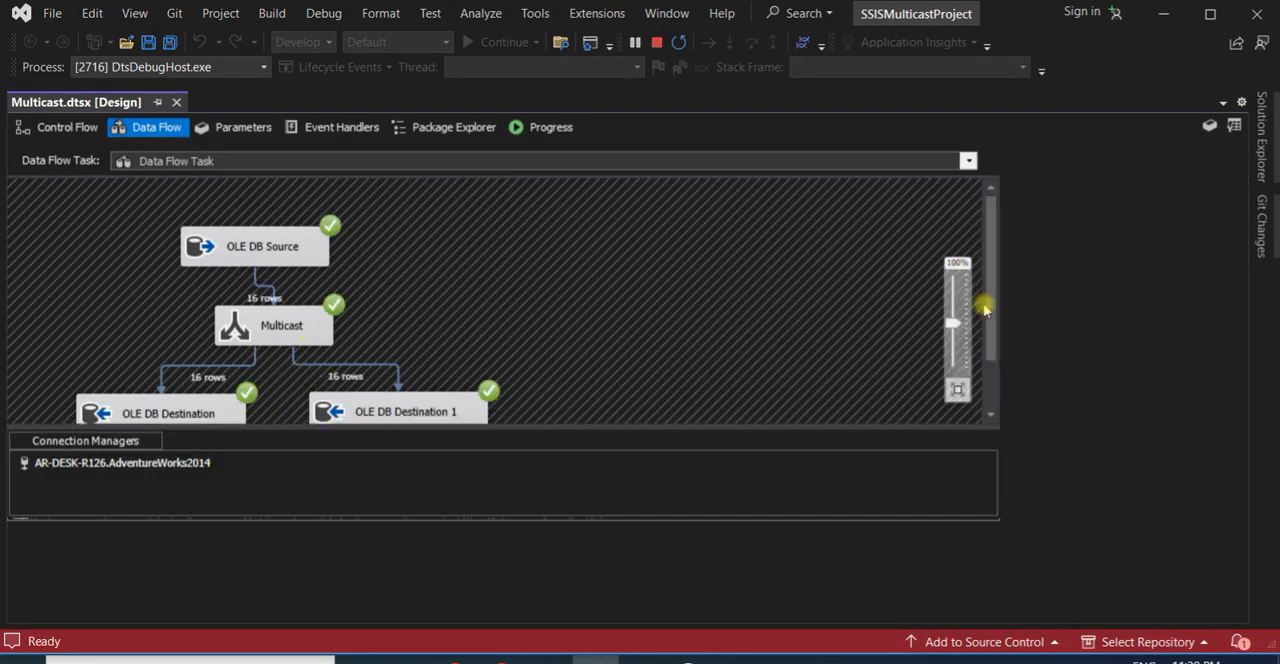
drag(994, 317, 994, 329)
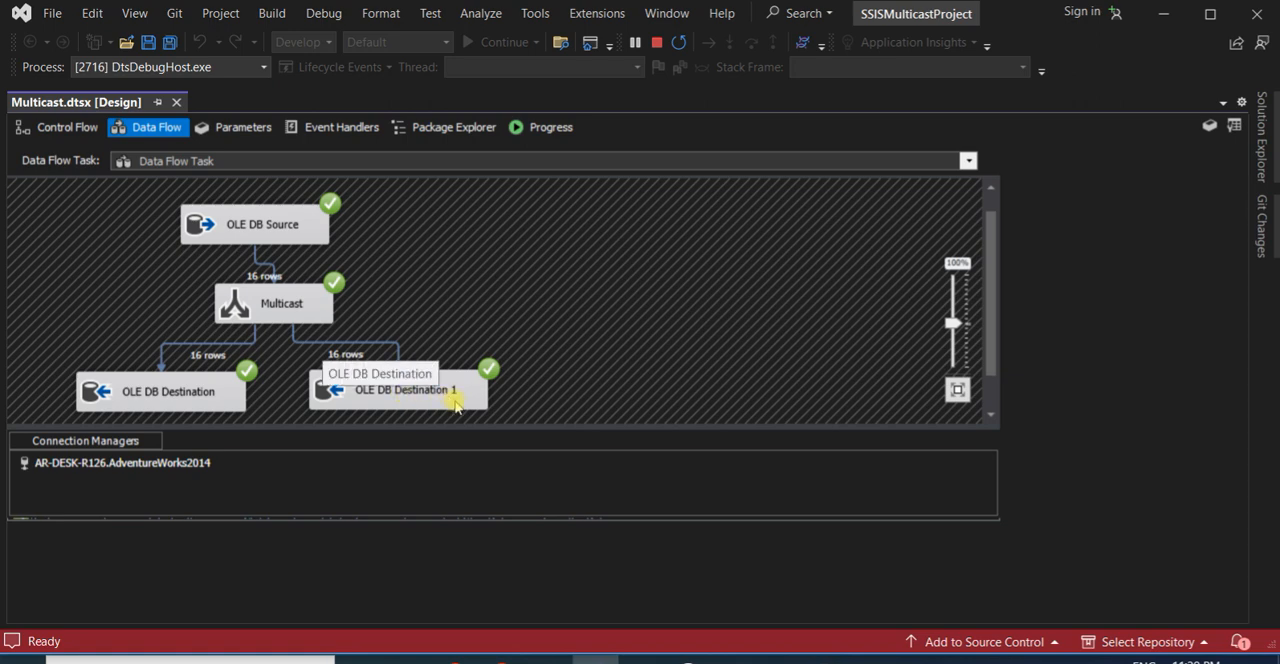
- Switch to SQL Server Management Studio, rerun the OutPutFirst and OutPutSecond queries, and inspect the rows in both result grids
click(829, 660)
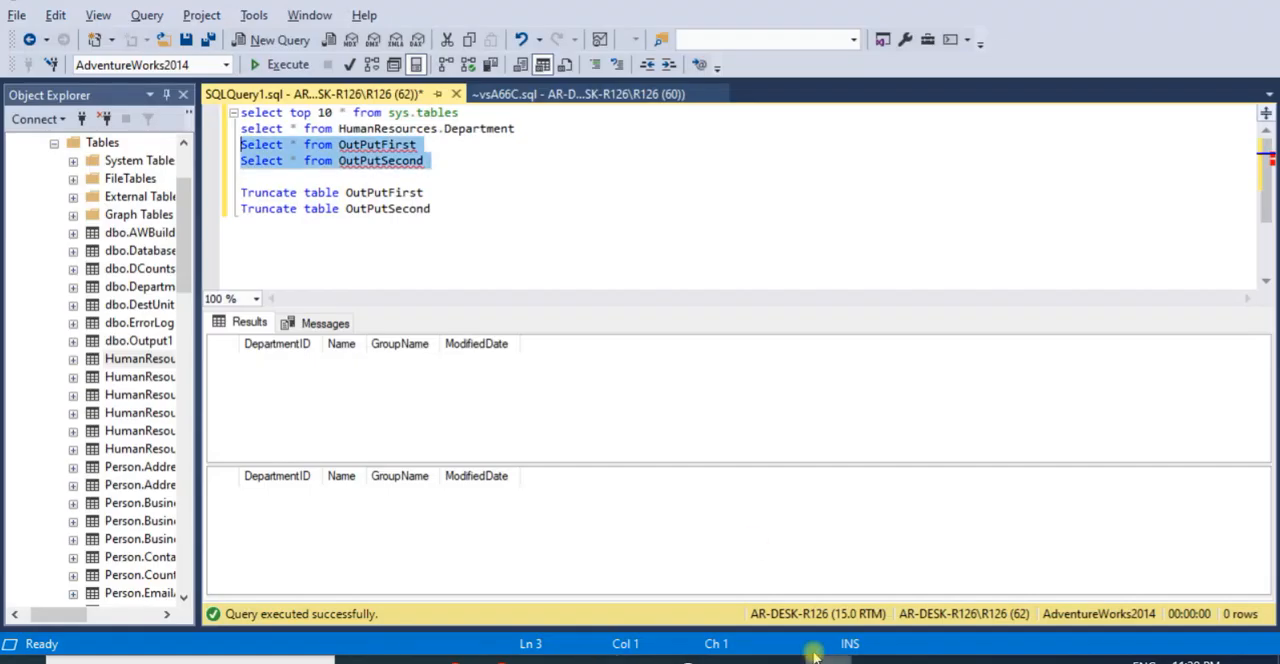
click(247, 66)
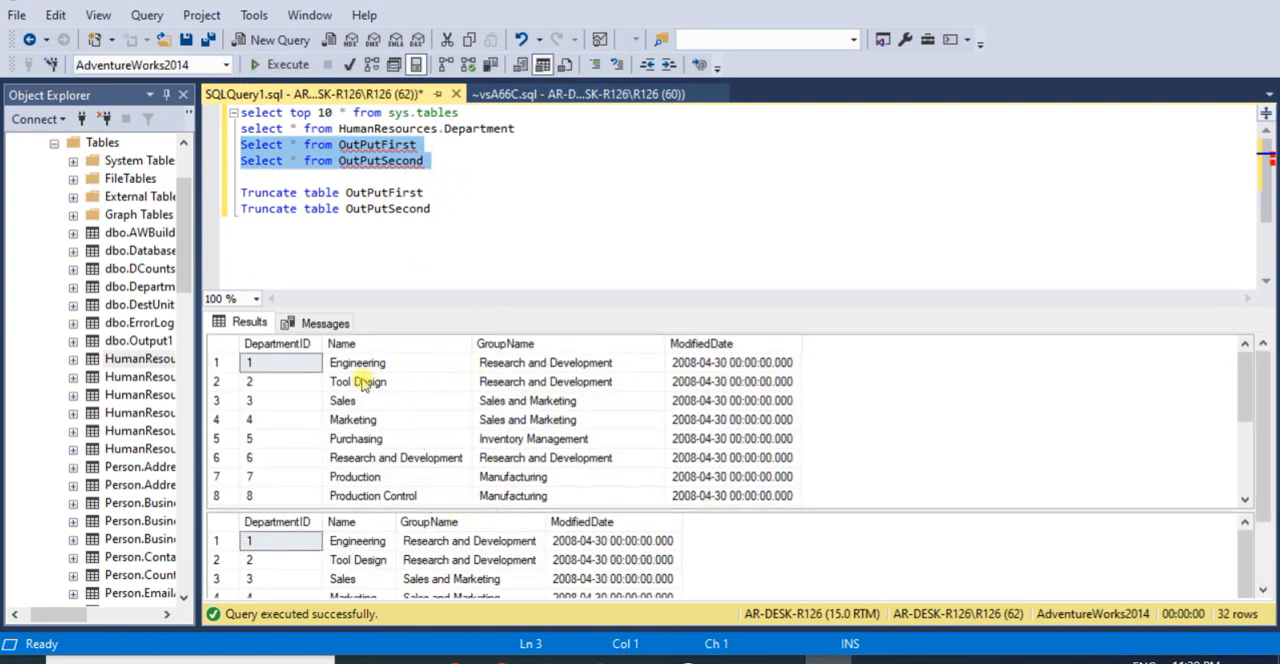
click(940, 446)
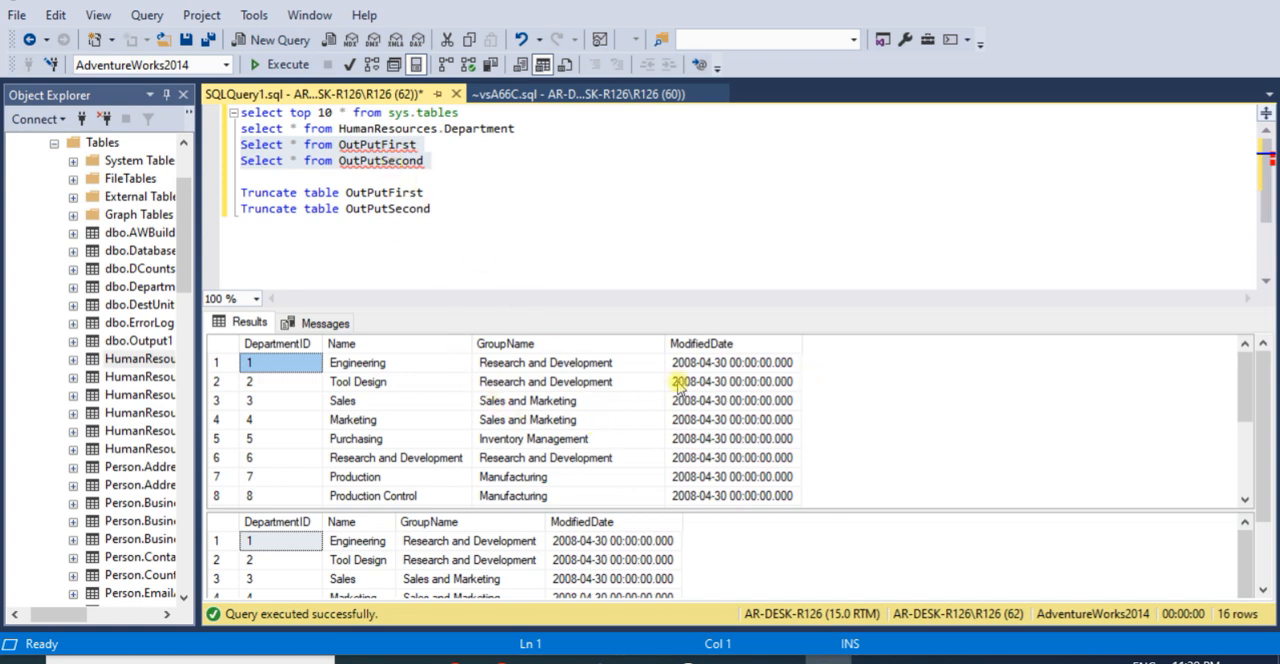
click(720, 456)
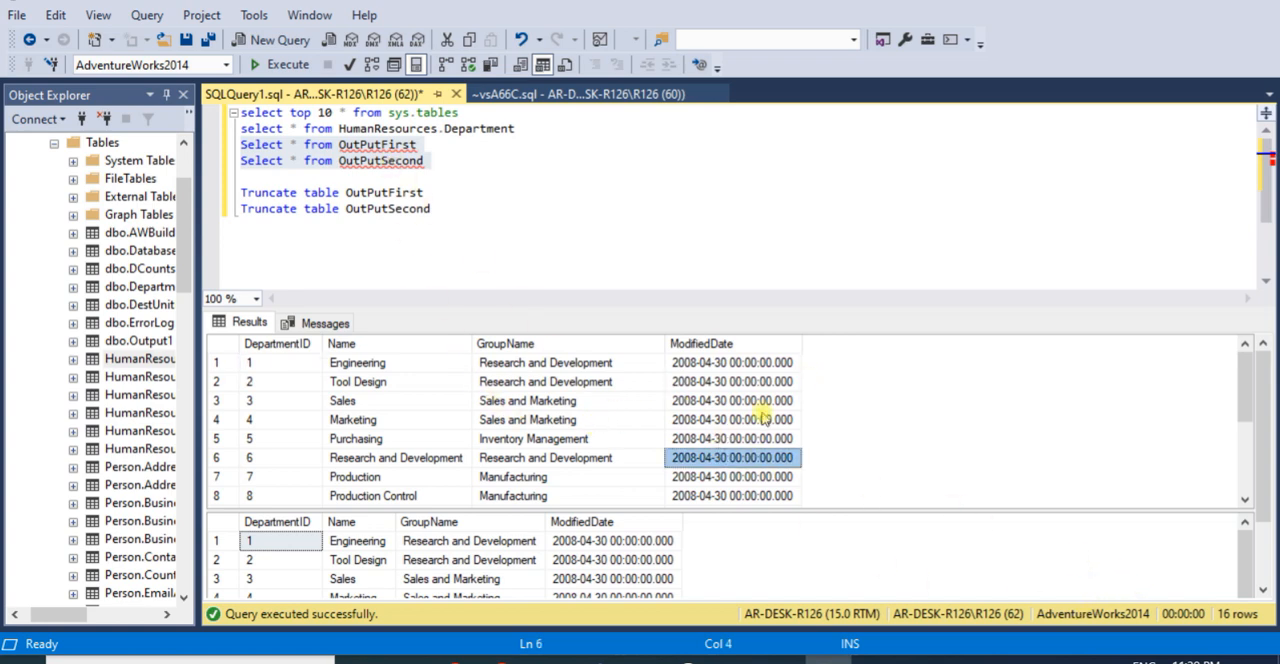
click(797, 570)
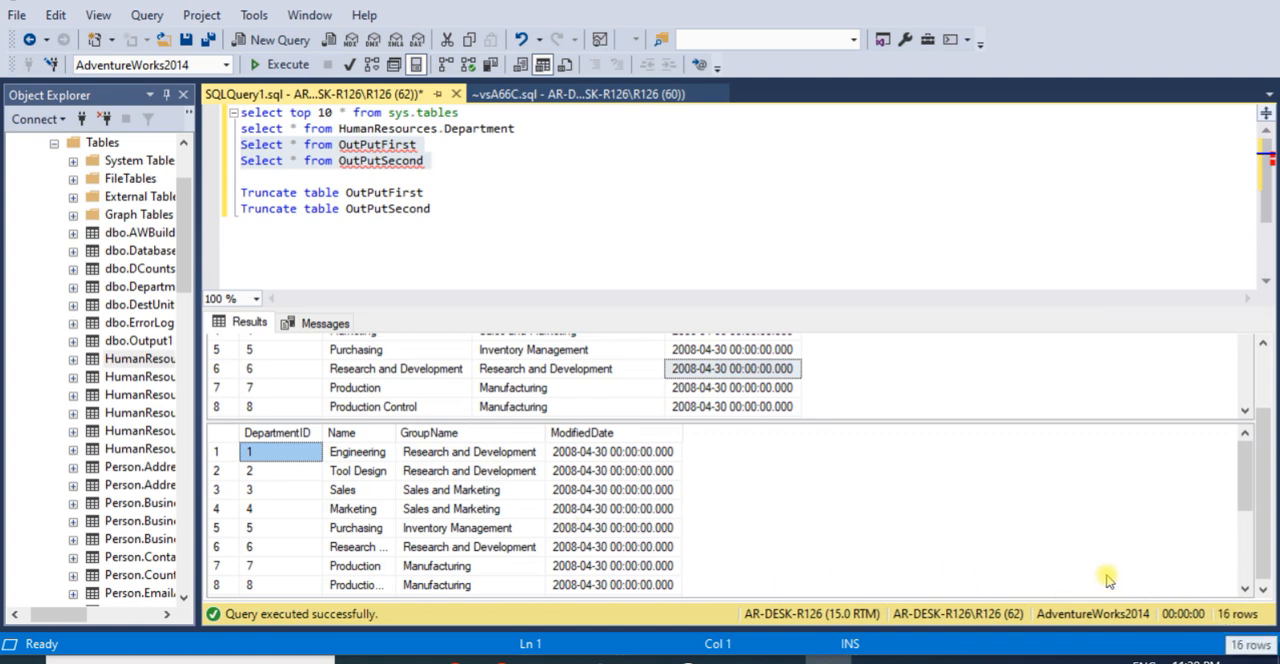
- Switch to Visual Studio, stop the package run, and shift the OLE DB Source and the Multicast slightly upward in the data flow
key(alt+Tab)
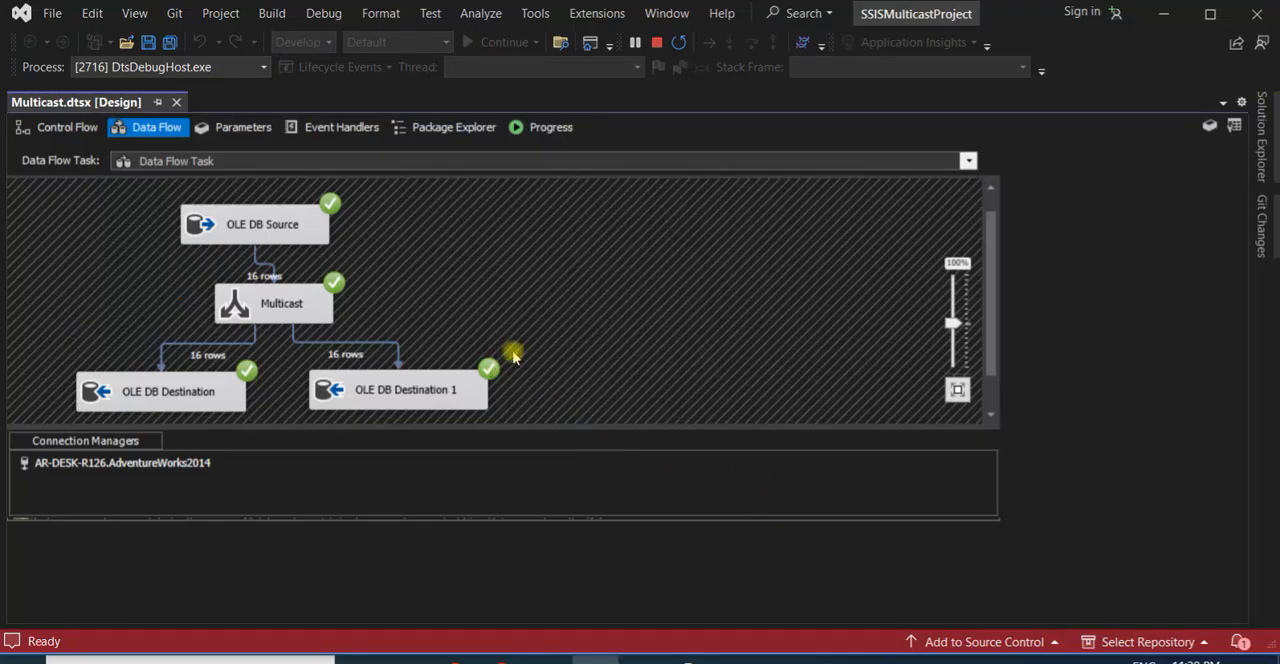
click(657, 42)
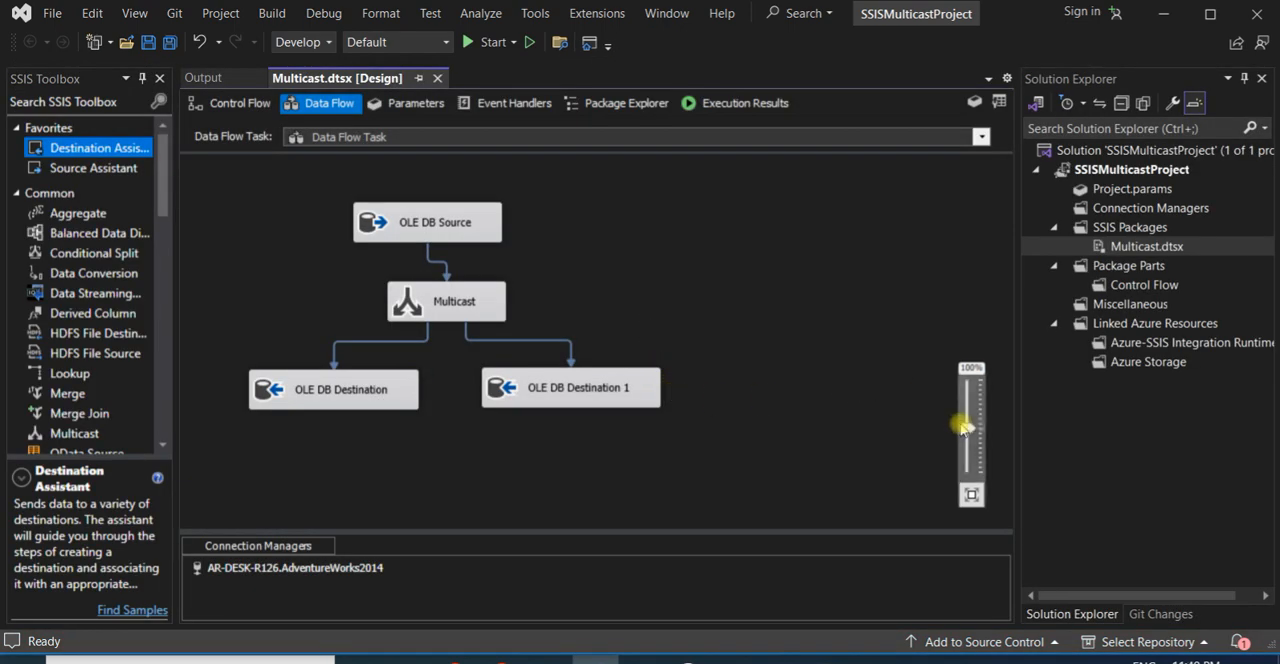
drag(457, 221, 437, 211)
click(476, 314)
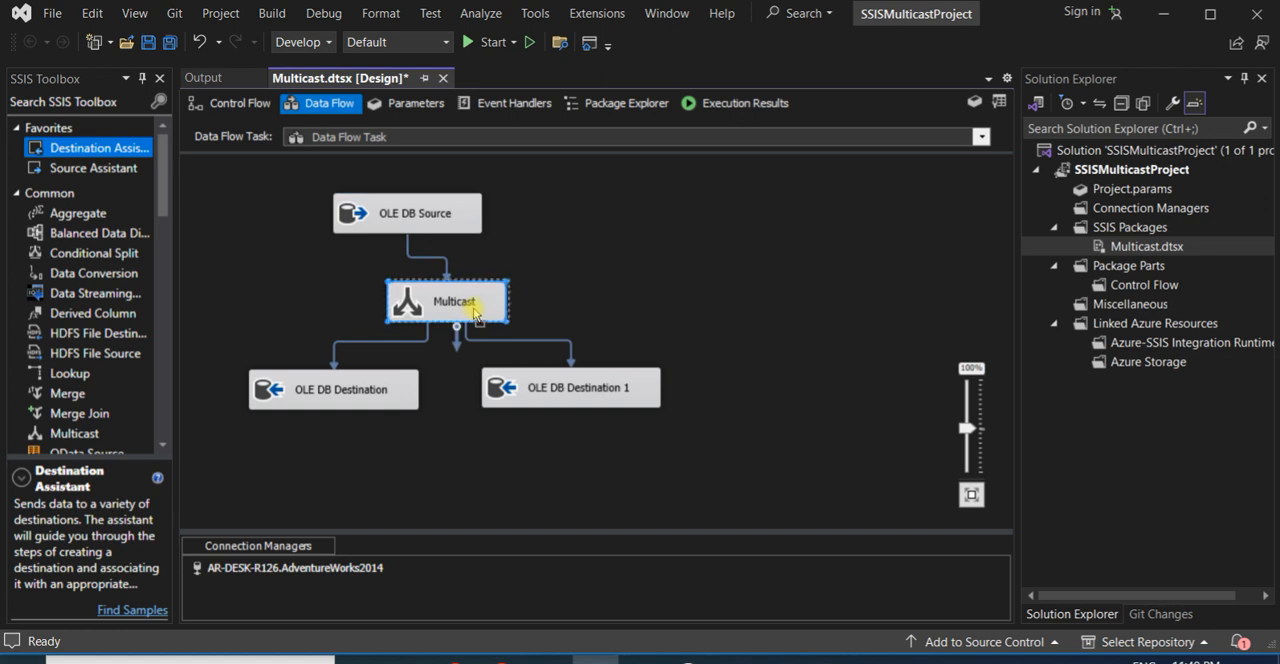
drag(476, 314, 481, 301)
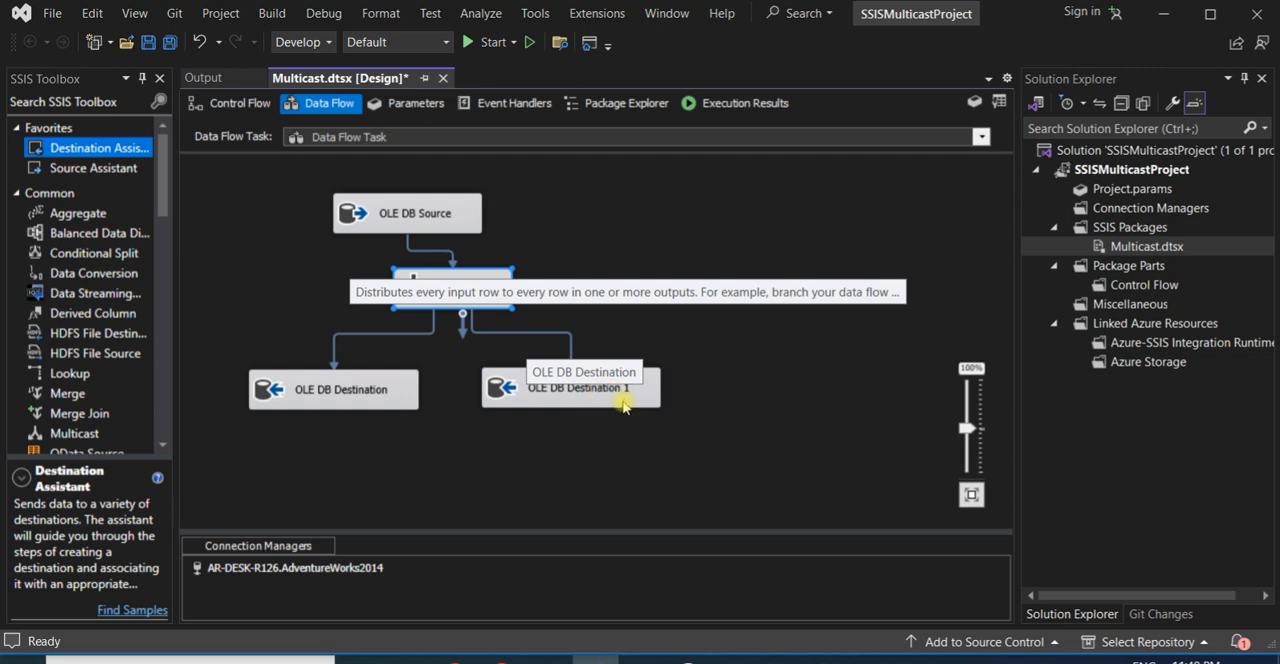
click(538, 387)
- Add a Derived Column transformation beside OLE DB Destination 1 and connect a Multicast output to it
drag(122, 314, 756, 361)
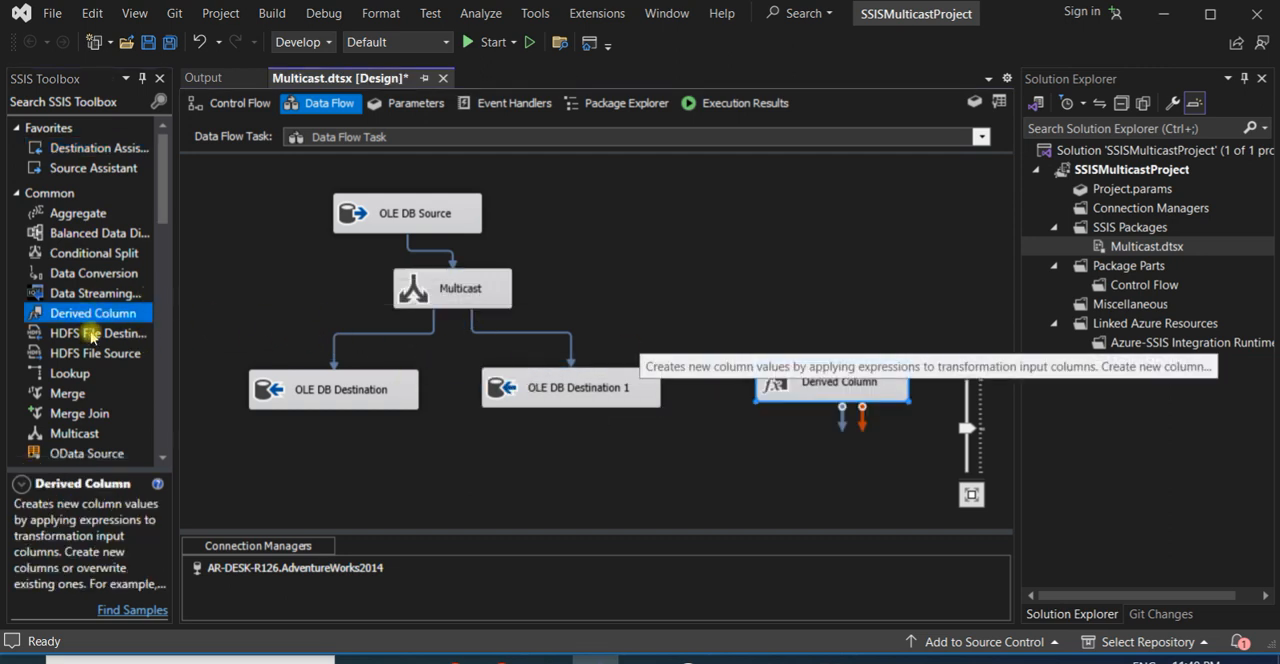
click(478, 292)
drag(462, 316, 891, 385)
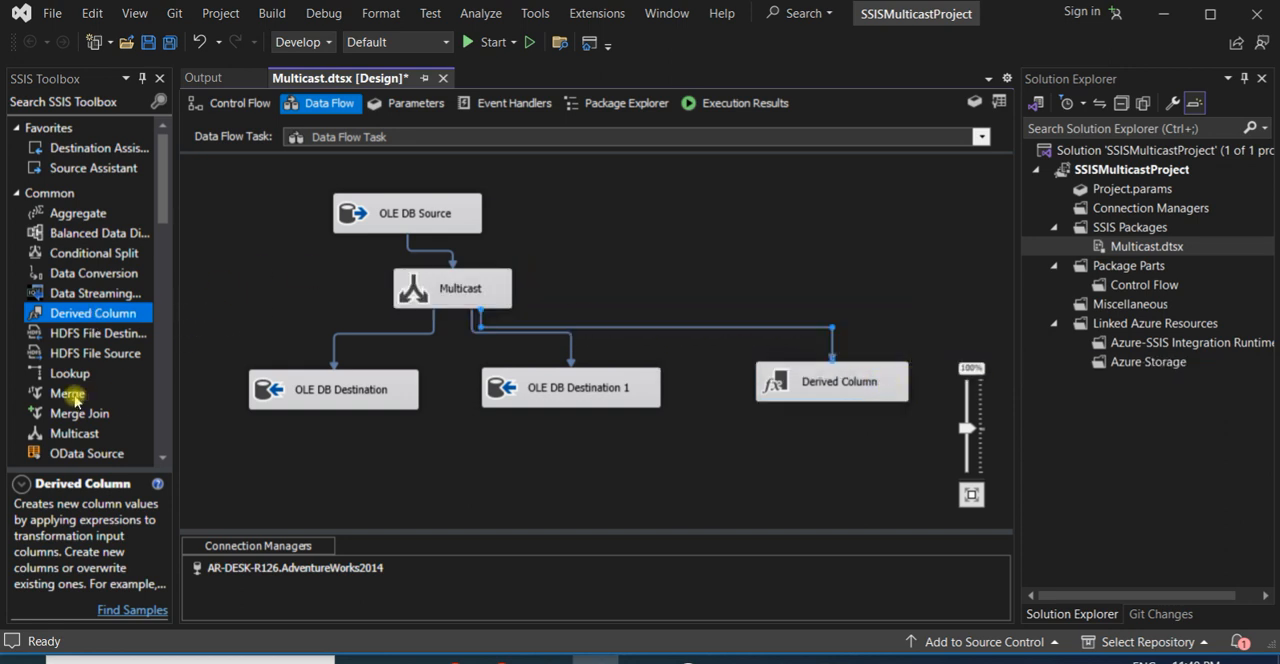
- Try to connect a Multicast output to a newly added Merge transformation, and remove the Merge from the data flow
drag(70, 393, 689, 273)
click(486, 292)
drag(457, 320, 728, 298)
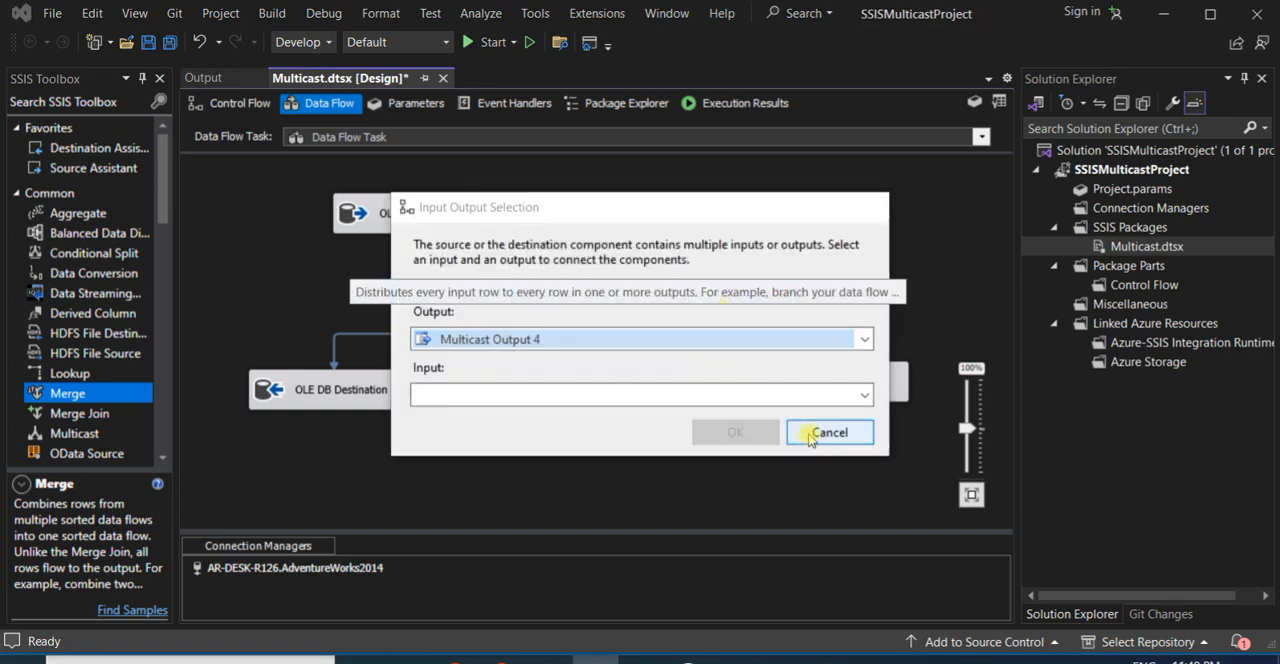
click(822, 428)
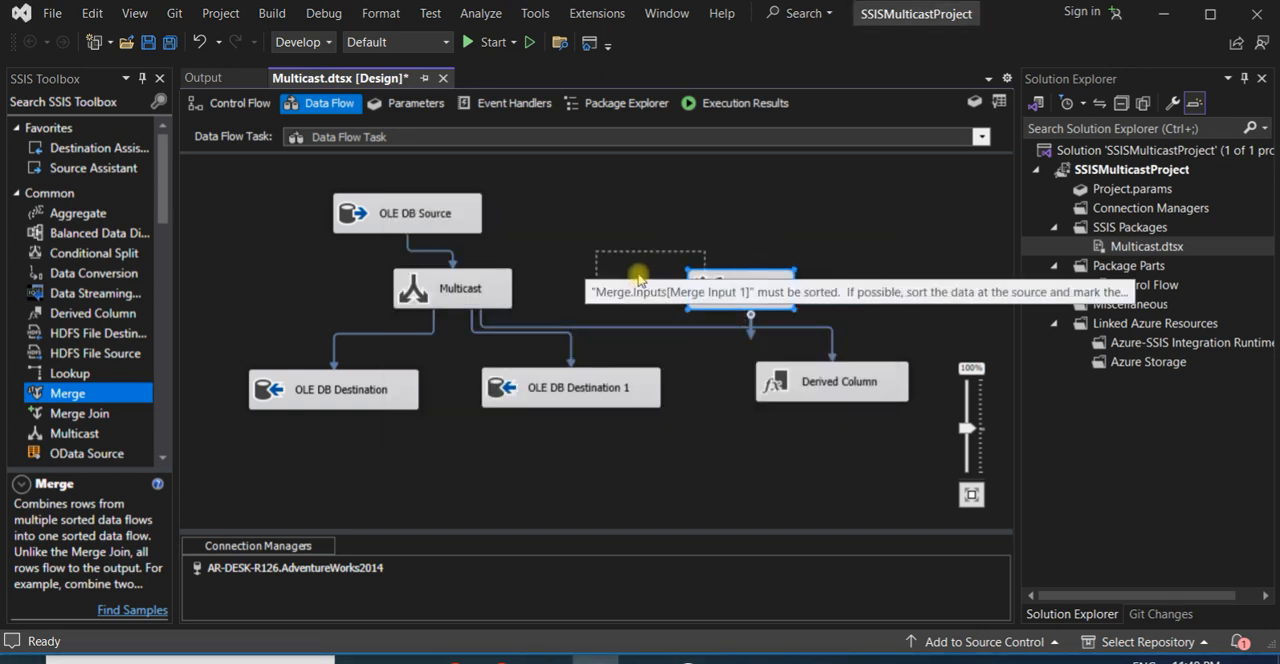
key(Delete)
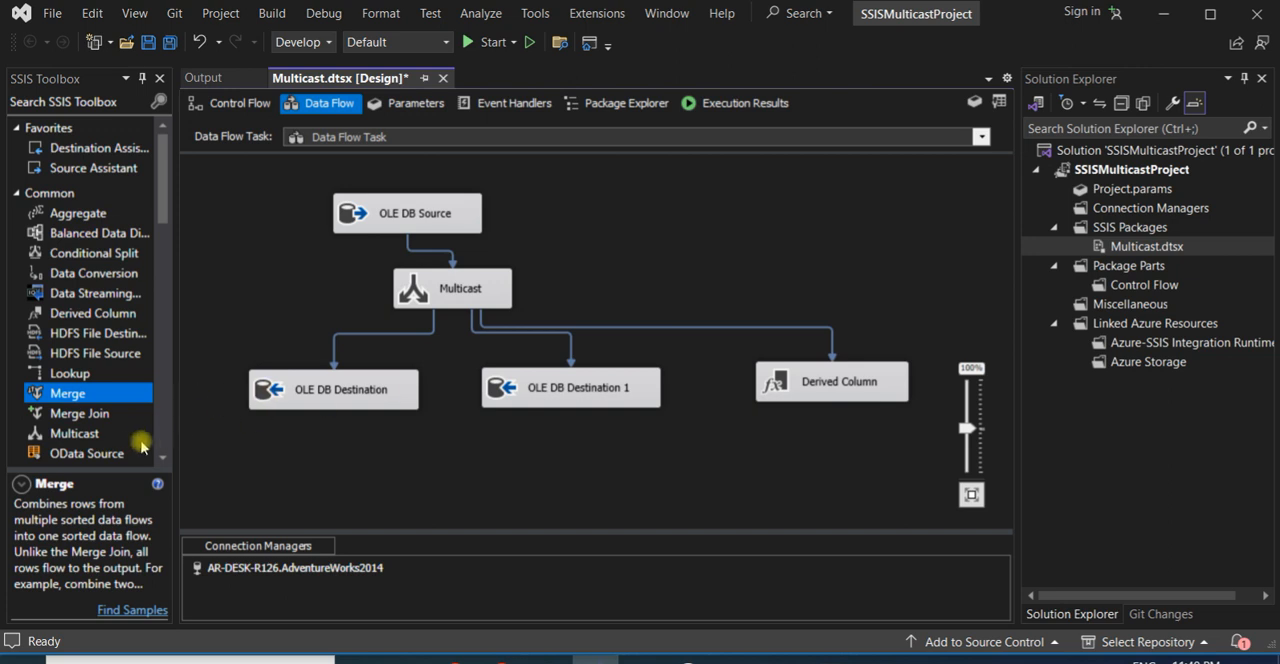
- Add two Lookup transformations, one beside the OLE DB Source and one beside the Multicast, and connect a Multicast output to each
double_click(79, 373)
drag(77, 371, 591, 254)
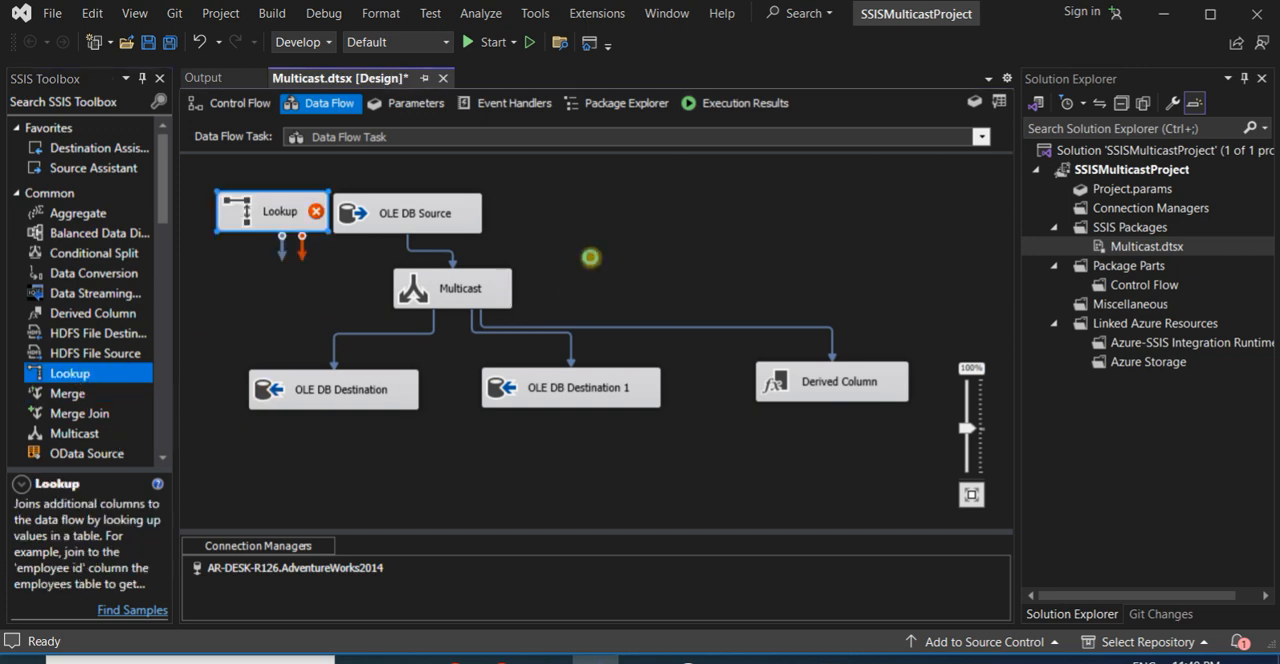
click(418, 290)
drag(465, 331, 645, 279)
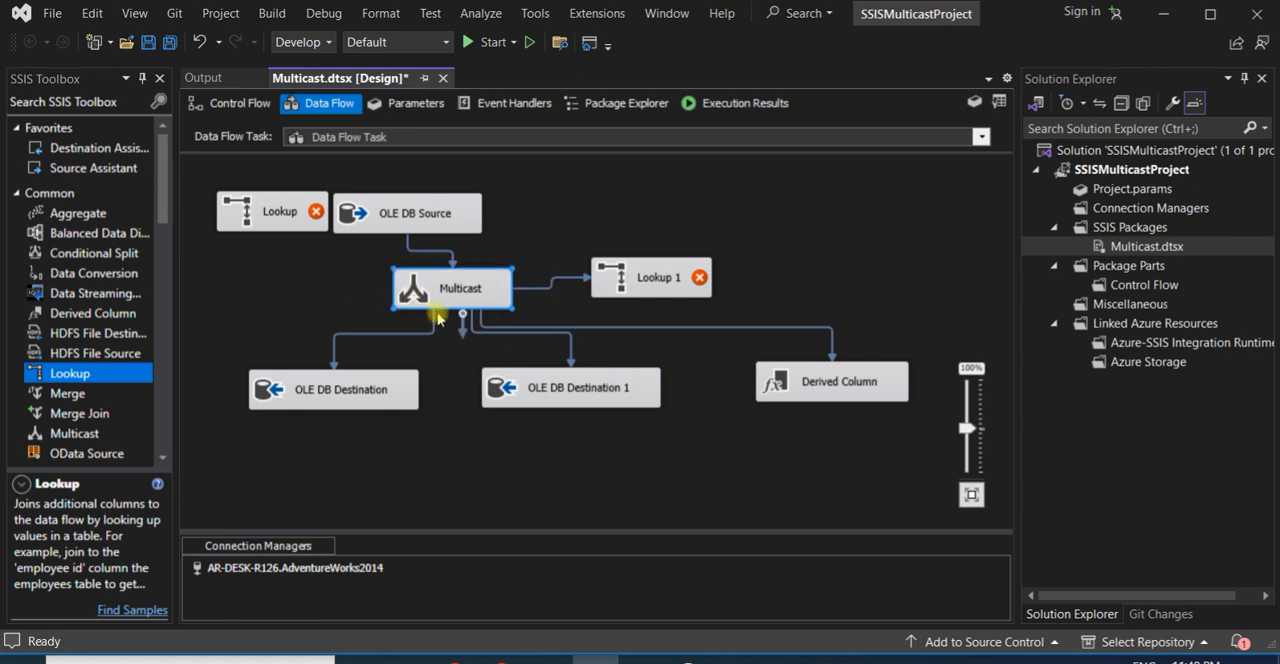
drag(462, 320, 298, 230)
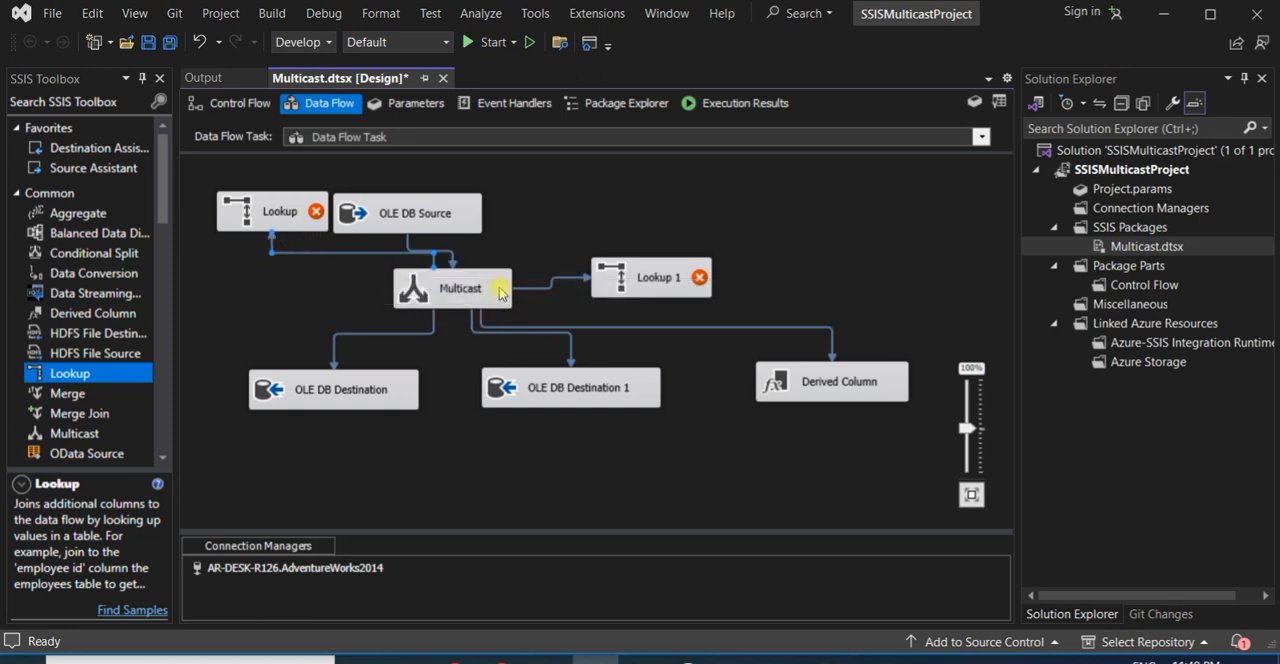
- Undo the recent data flow edits, including both Lookups, the Derived Column, their Multicast connections and the Multicast's last move
drag(424, 220, 504, 193)
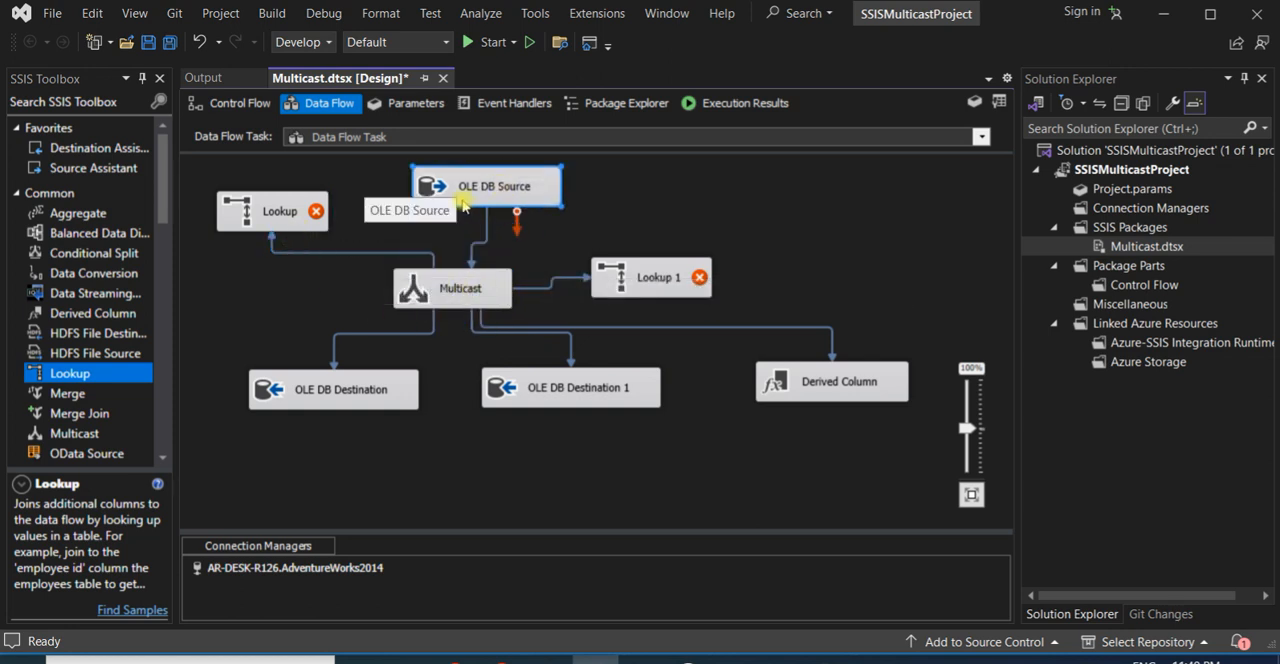
key(ctrl+z)
key(ctrl+z)
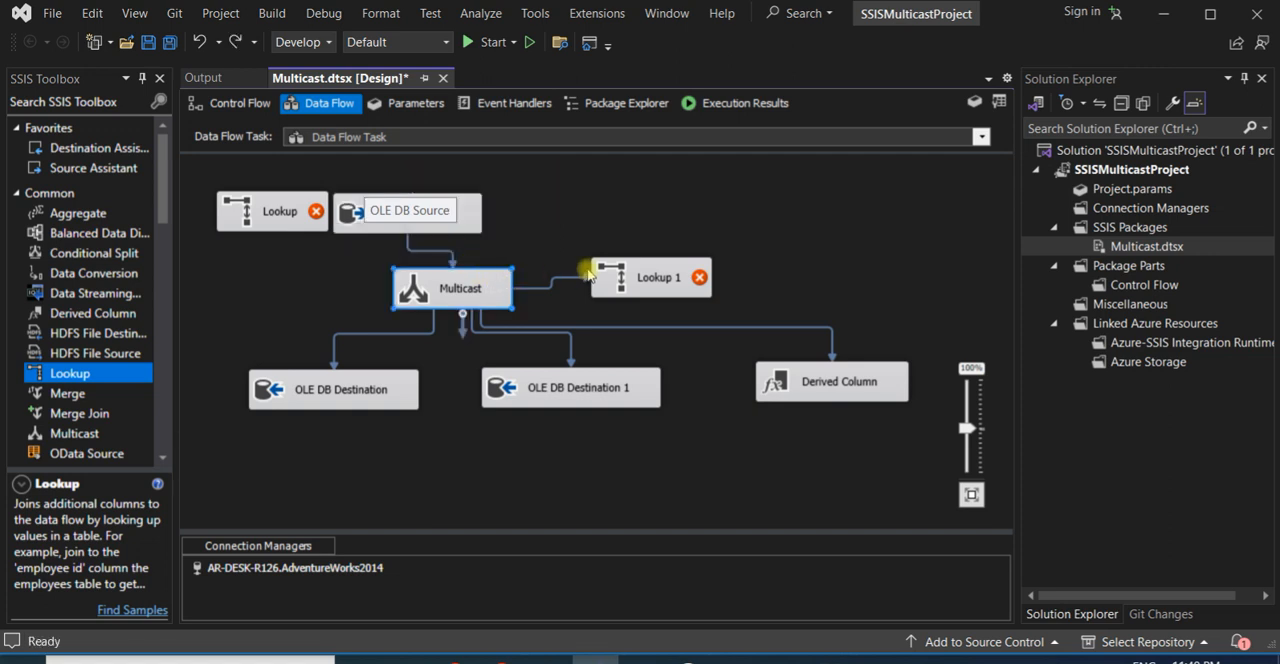
drag(587, 266, 590, 270)
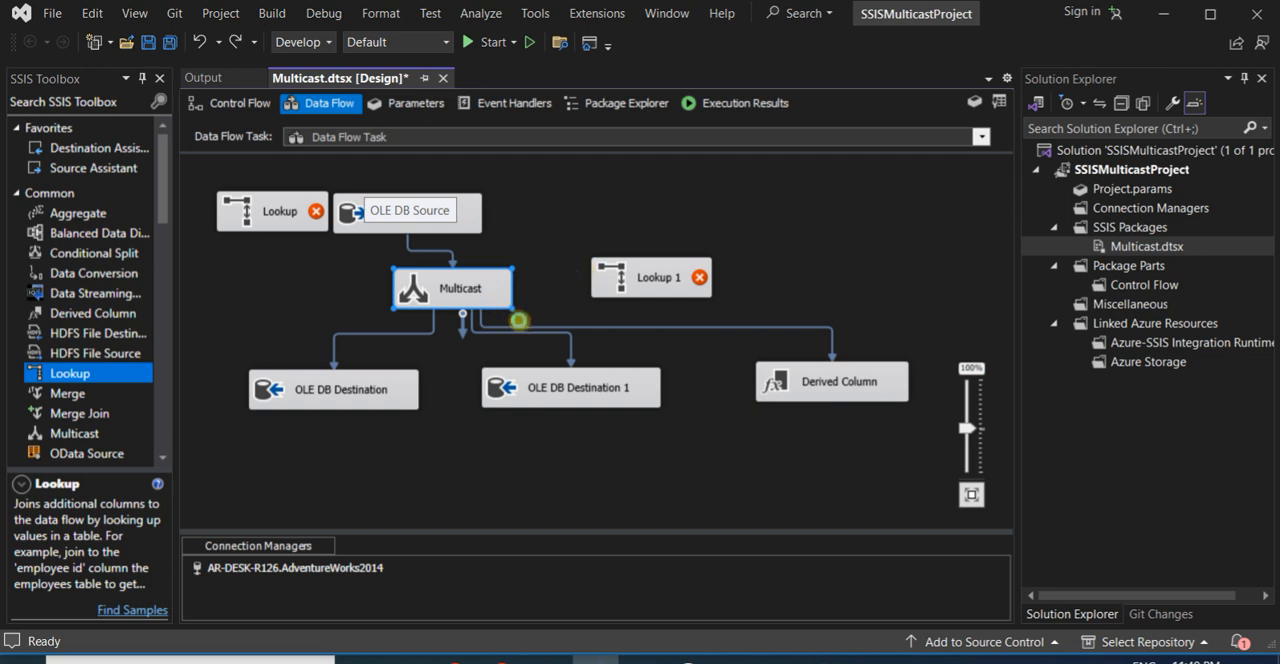
key(ctrl+z)
key(ctrl+z)
key(ctrl+z)
key(ctrl+z)
key(ctrl+z)
key(ctrl+z)
key(ctrl+z)
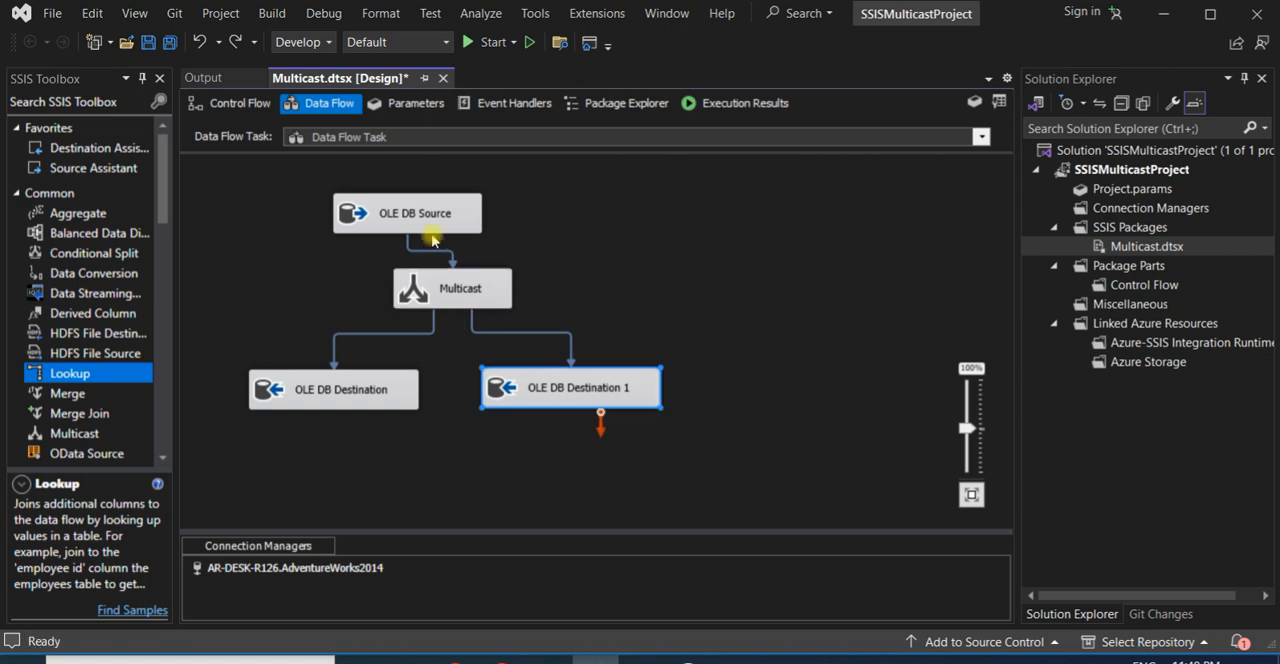
key(ctrl+z)
- Duplicate the OLE DB Source and place the copy beside the original, above OLE DB Destination 1
click(445, 226)
key(ctrl+c)
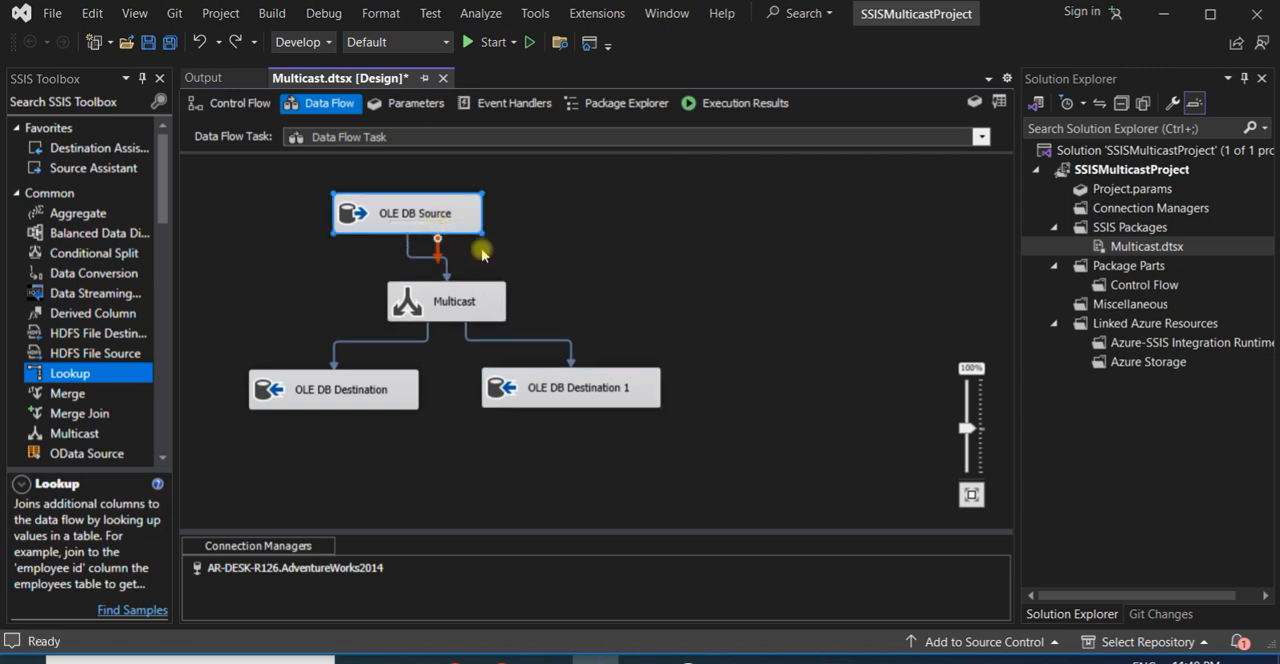
key(ctrl+v)
drag(357, 488, 637, 195)
- Delete the Multicast and connect OLE DB Source 1 to OLE DB Destination 1 and OLE DB Source to OLE DB Destination
click(470, 313)
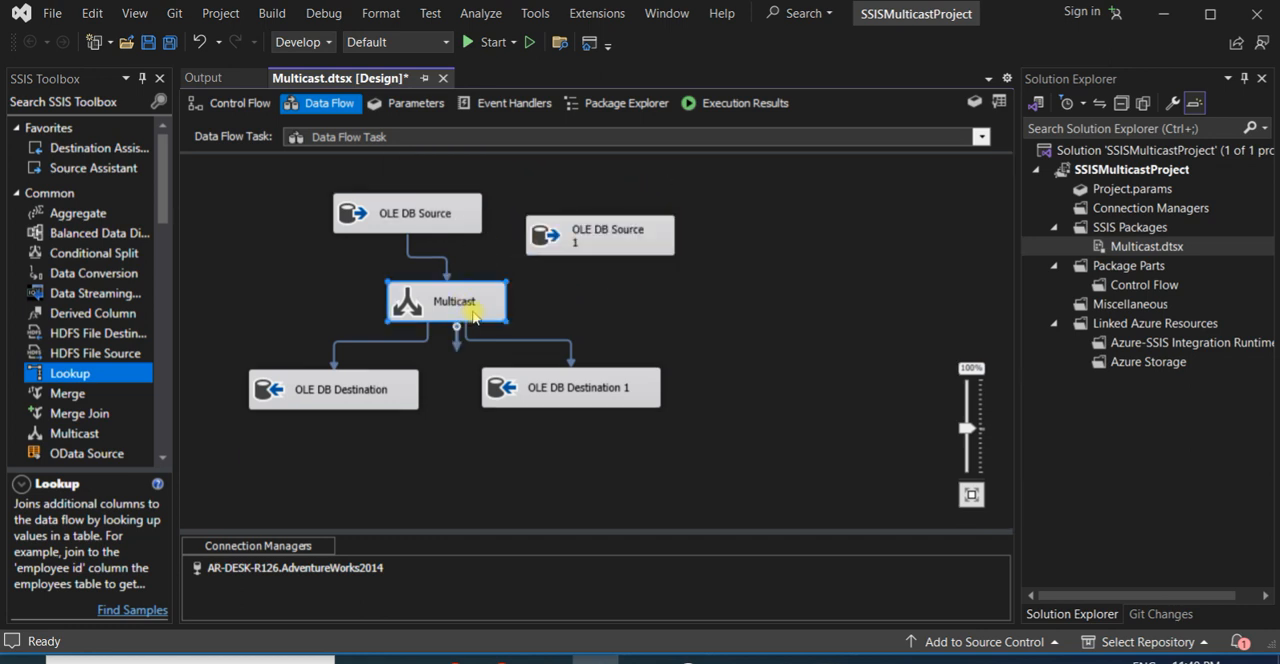
key(Delete)
click(568, 237)
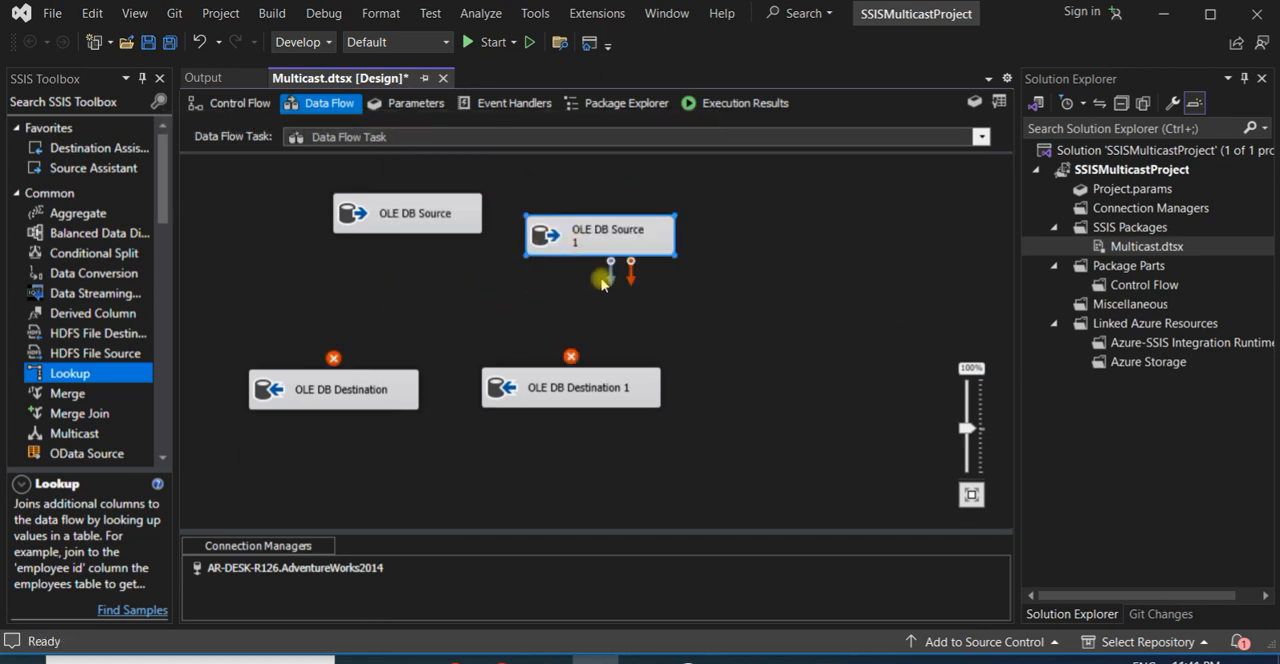
drag(610, 275, 597, 400)
click(430, 230)
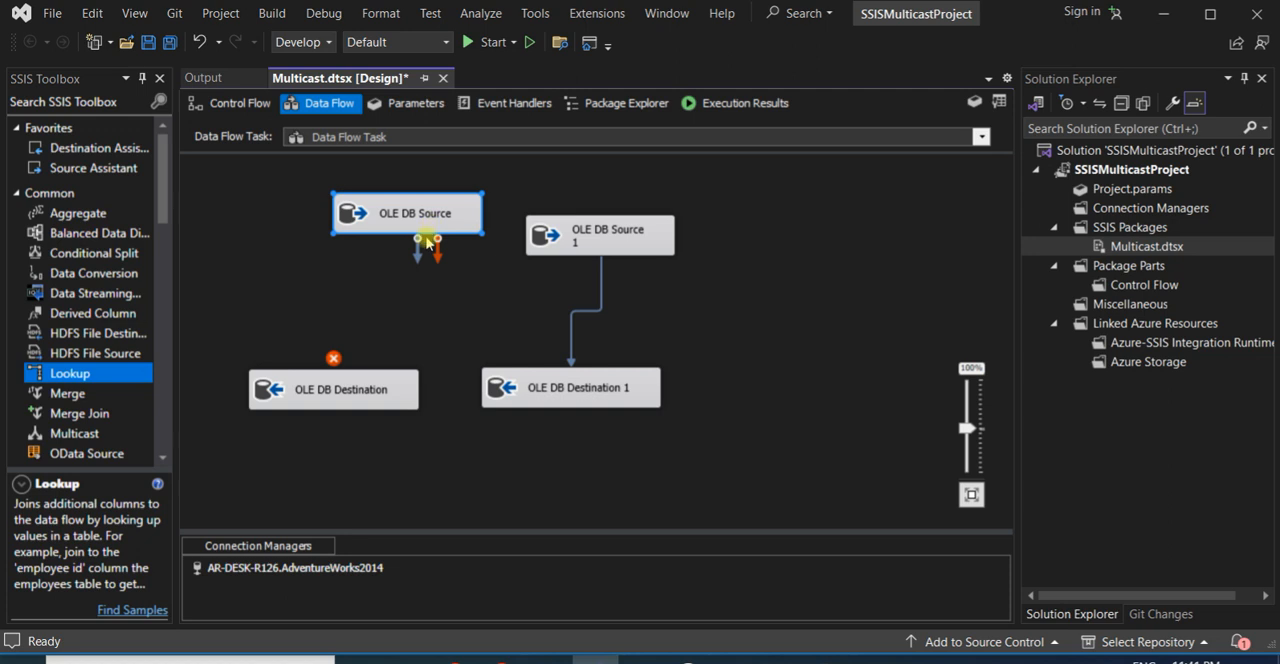
drag(415, 258, 345, 390)
- Rearrange the sources and destinations so each source sits roughly above its own destination in two parallel columns
click(561, 243)
drag(561, 243, 546, 234)
drag(565, 388, 590, 394)
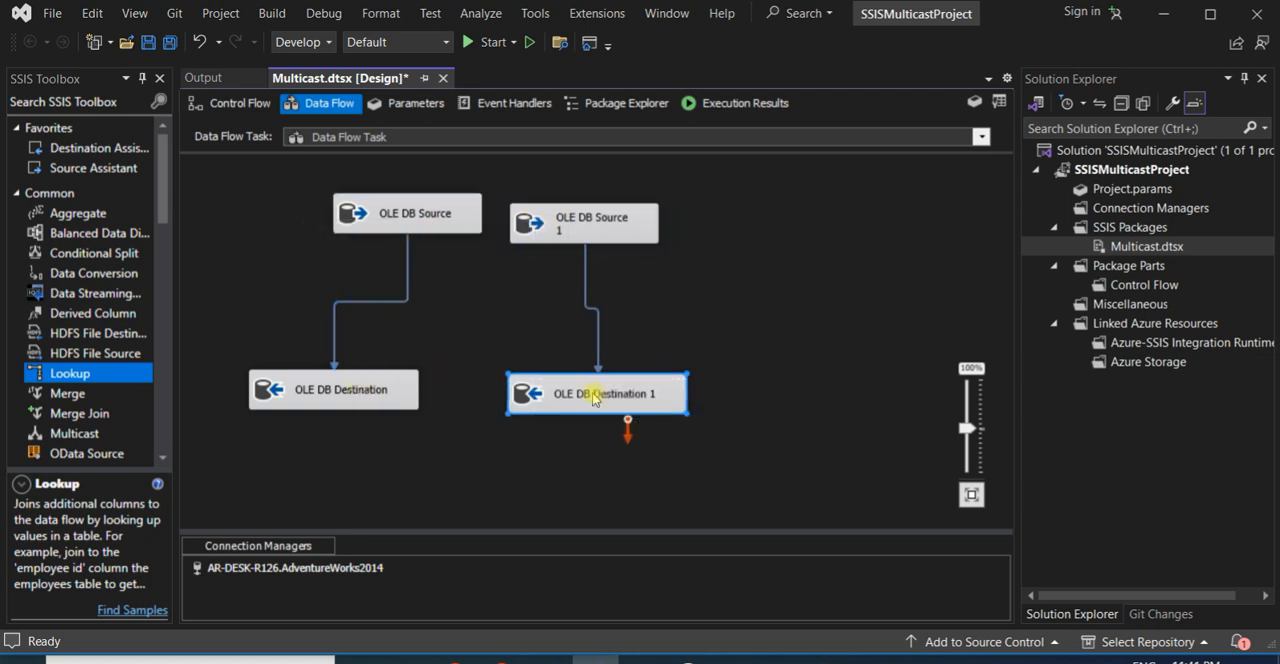
drag(382, 393, 438, 403)
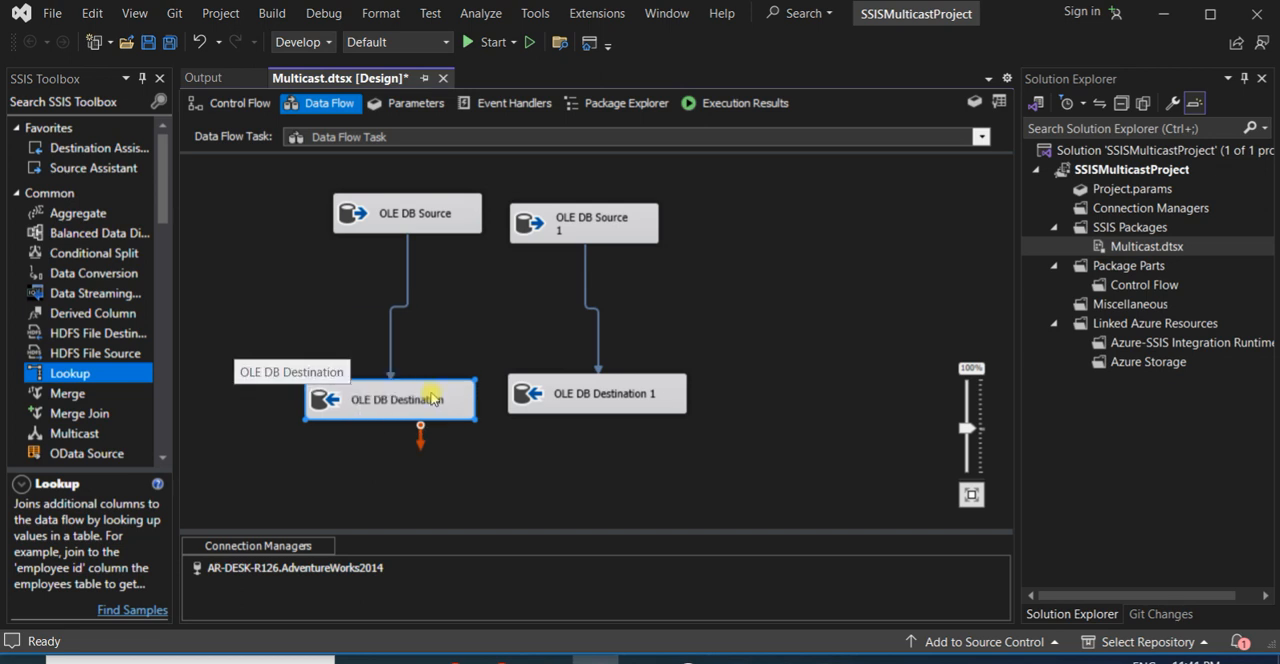
drag(432, 229, 386, 226)
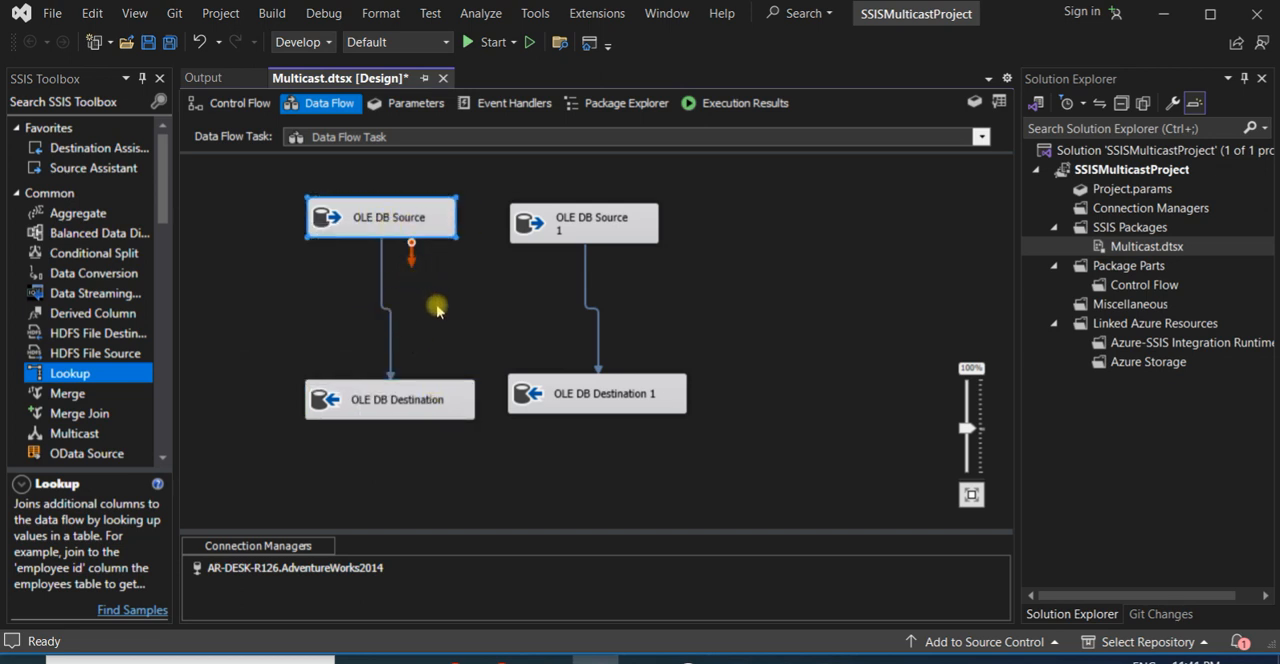